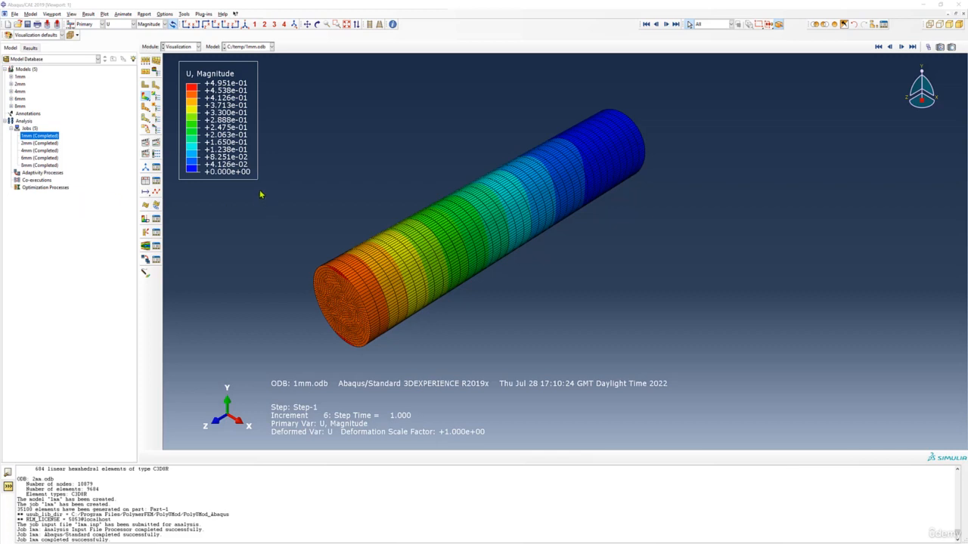
- Display the 1mm model's assembly in the Assembly module
click(181, 49)
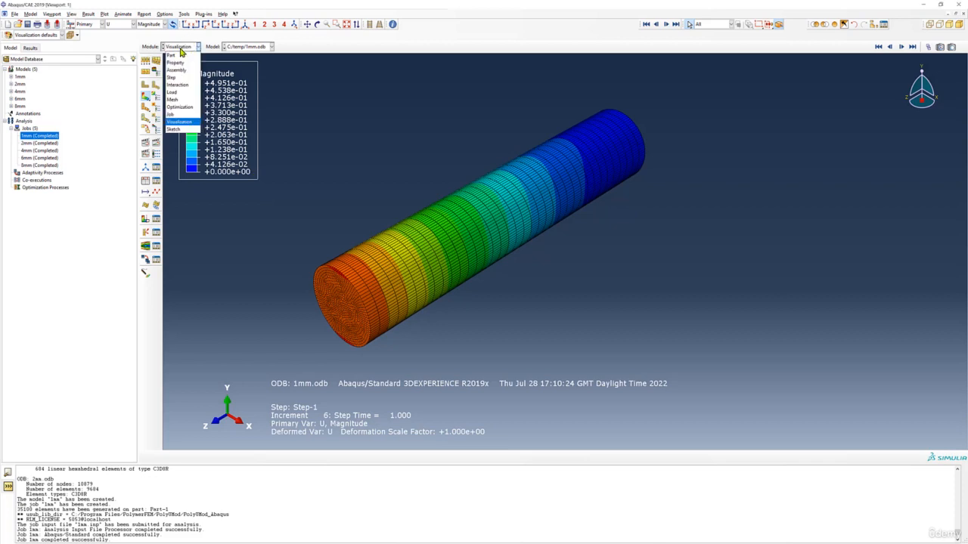
click(393, 91)
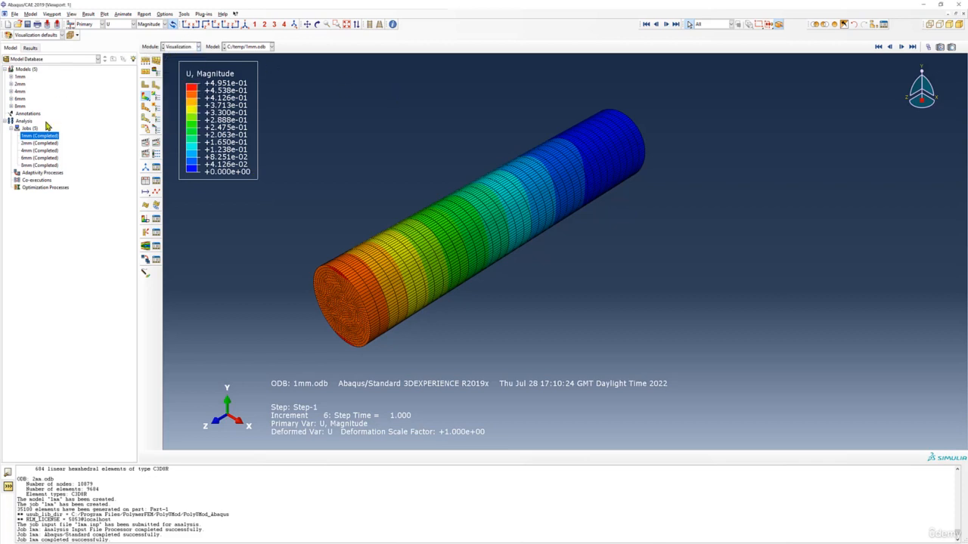
click(190, 48)
click(187, 70)
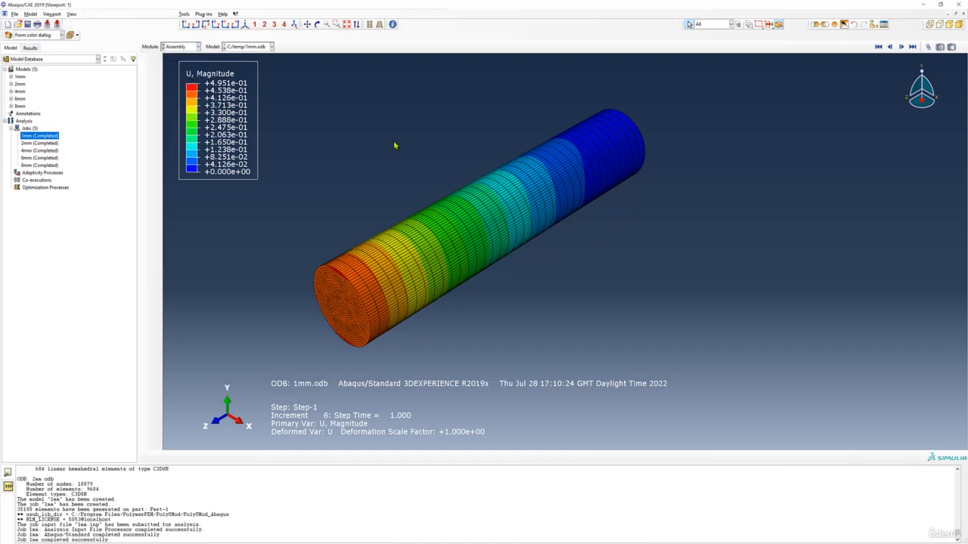
- Display the 1mm model's loads and boundary conditions in the Load module
click(181, 51)
click(389, 265)
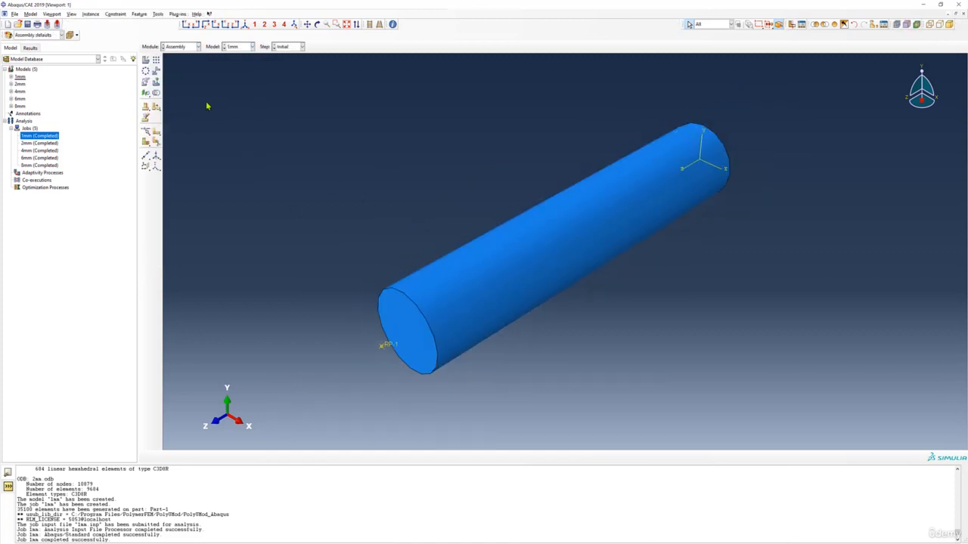
click(191, 48)
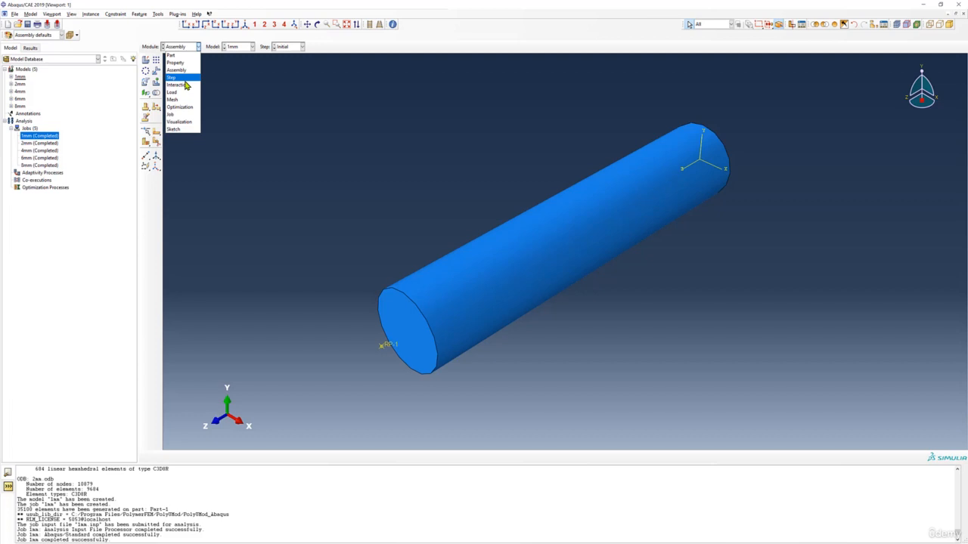
click(181, 92)
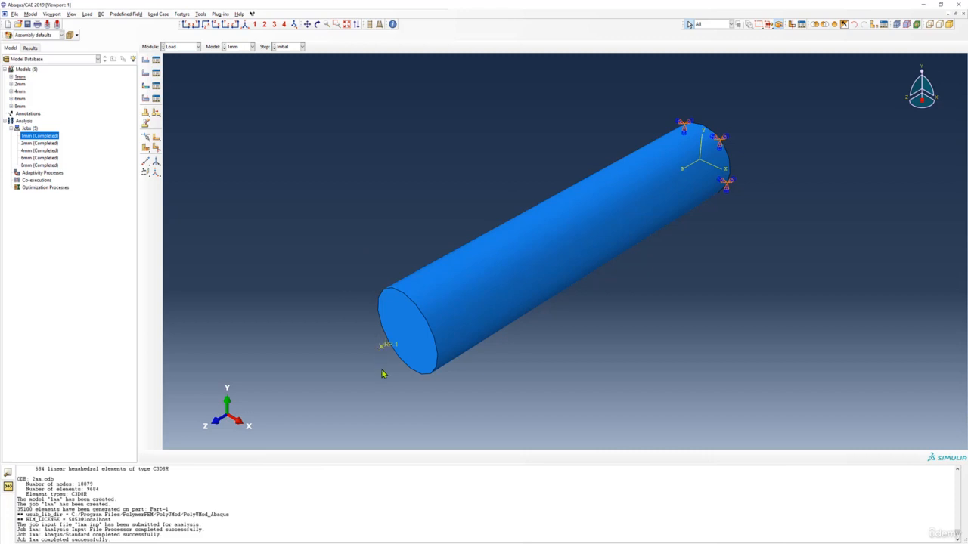
- Review the definition of the concentrated force Load-1 in Step-1 and close it
click(146, 60)
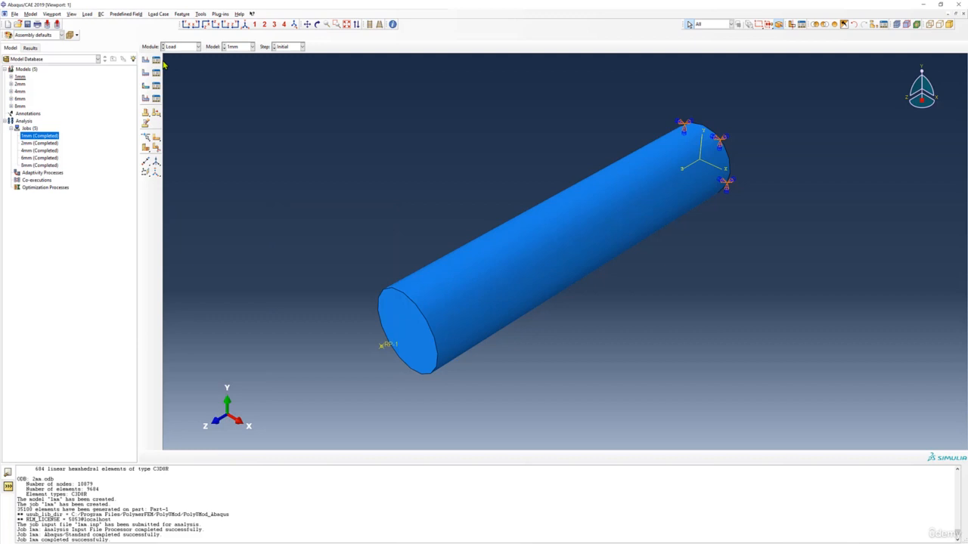
click(156, 60)
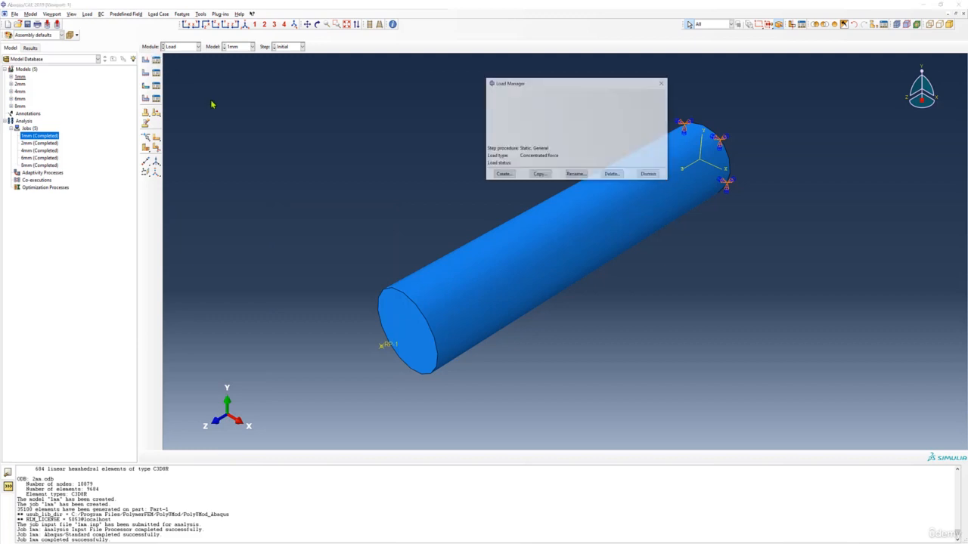
click(521, 104)
click(533, 105)
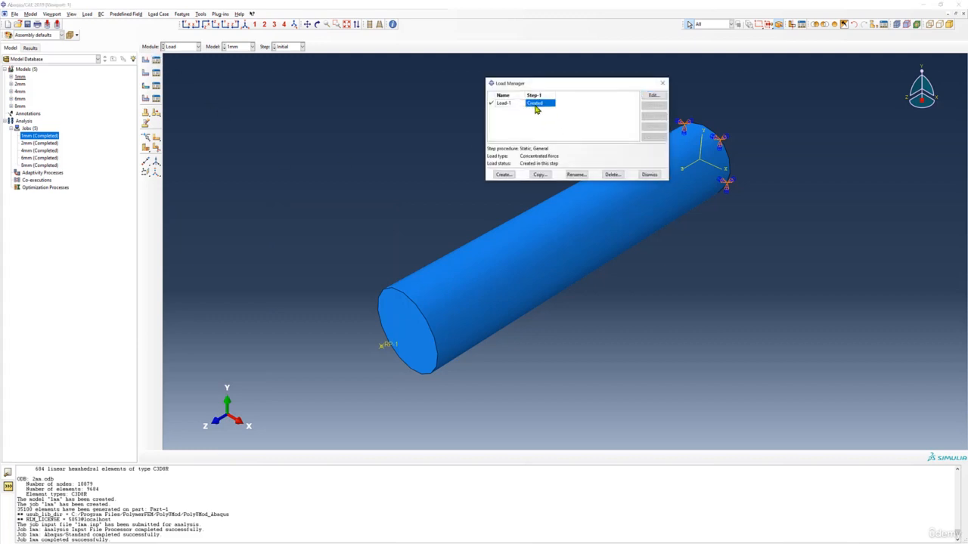
click(657, 96)
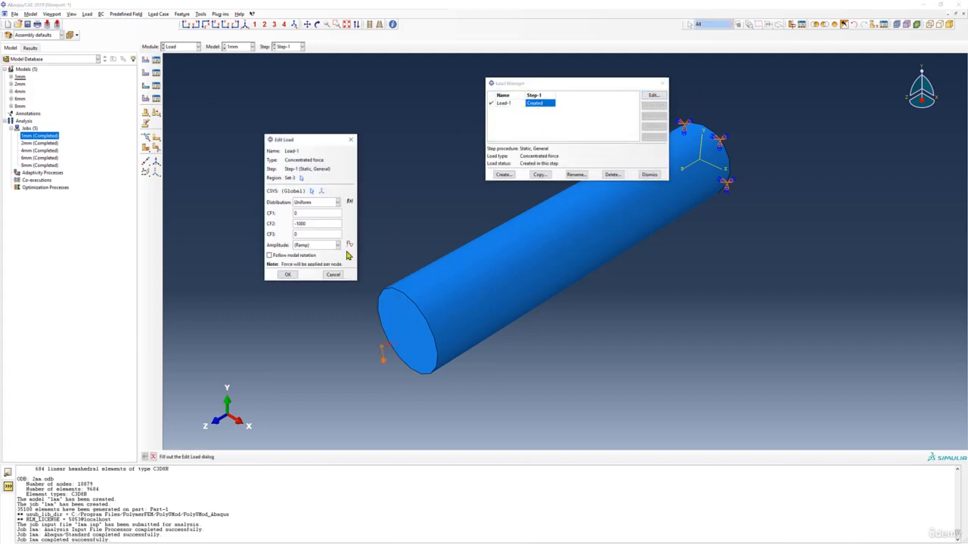
click(351, 140)
click(663, 82)
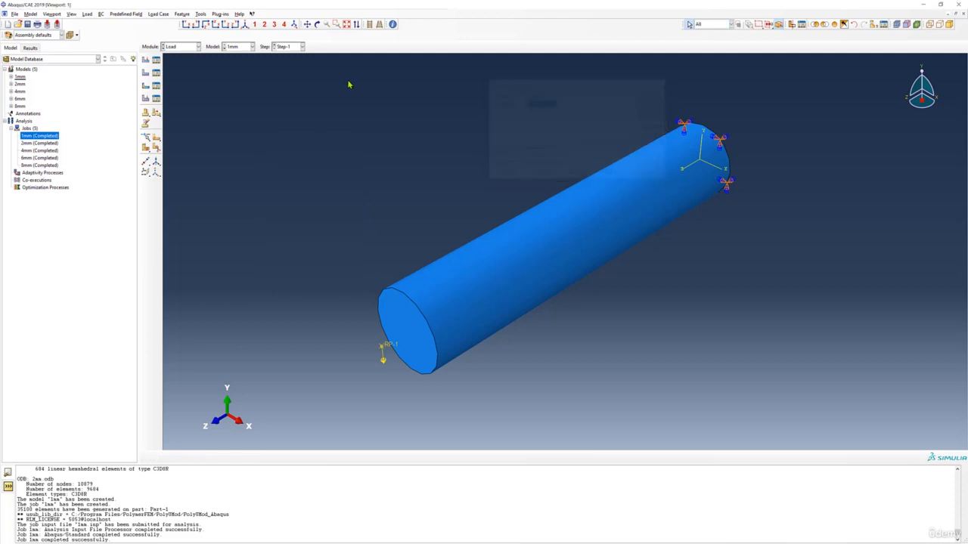
- Display the meshed assembly of the 1mm model in the Mesh module
click(195, 47)
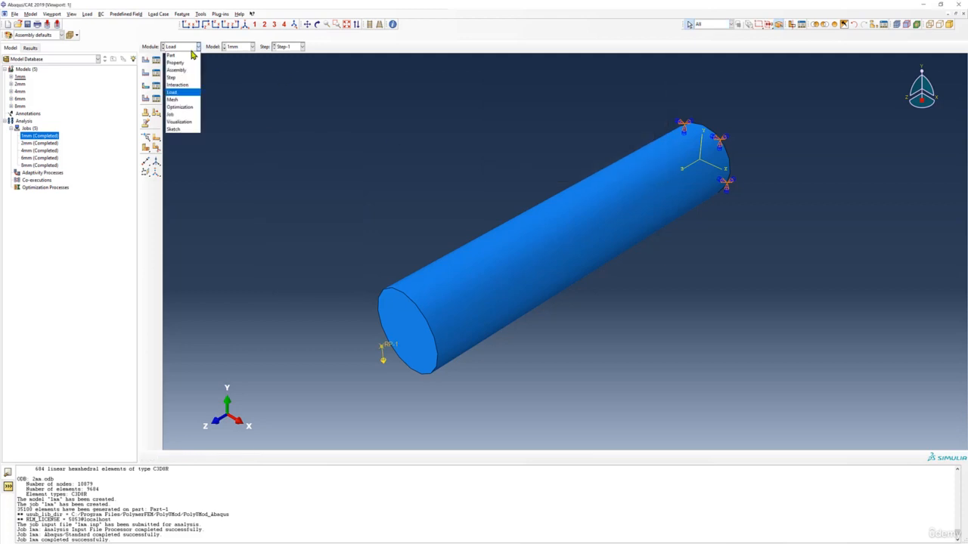
click(186, 101)
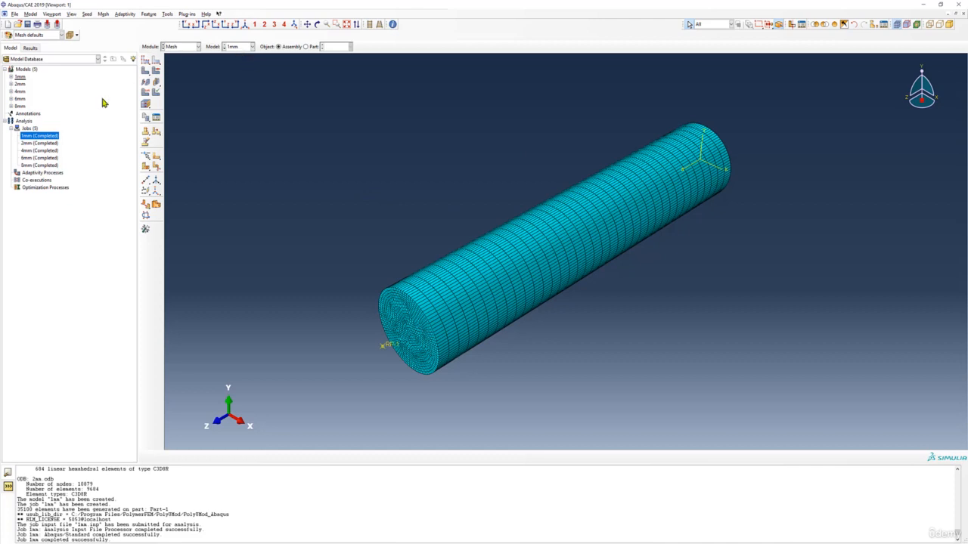
click(20, 78)
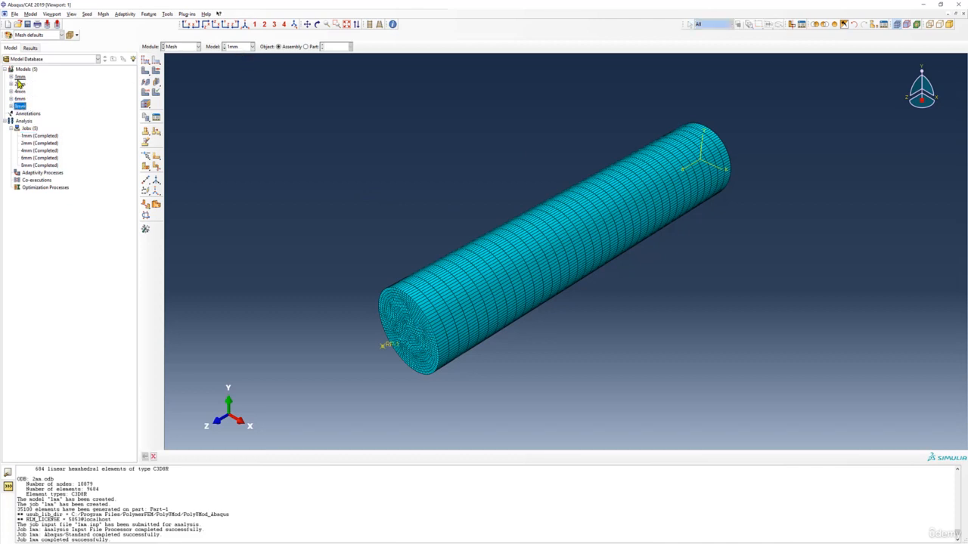
- Compare the assembly meshes of the 8mm, 6mm, 4mm, 2mm and 1mm models one after another
click(238, 47)
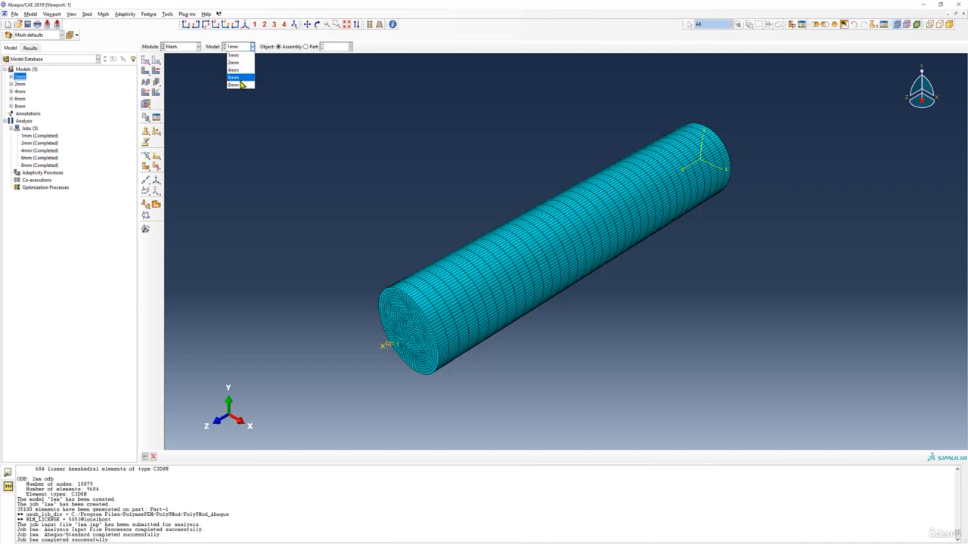
click(241, 84)
click(233, 46)
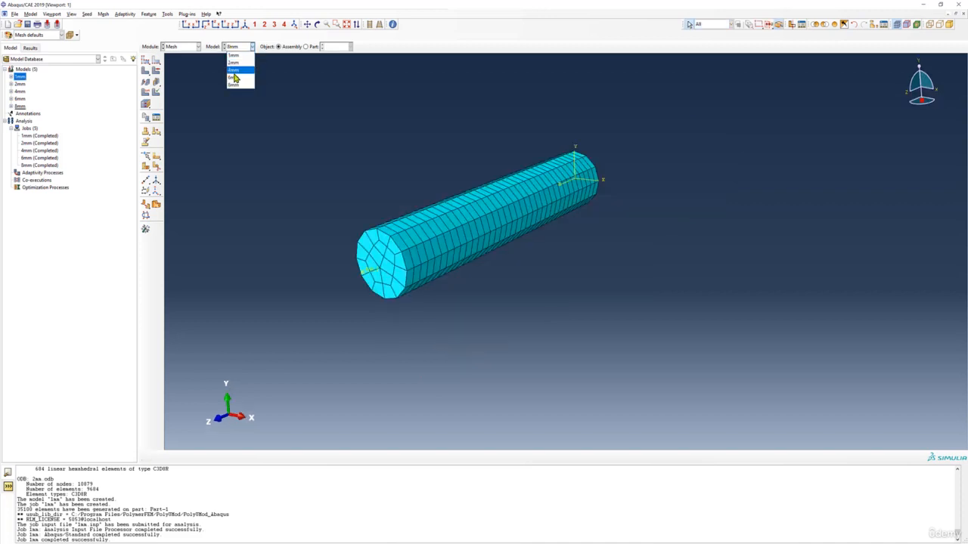
click(236, 77)
click(239, 47)
click(234, 71)
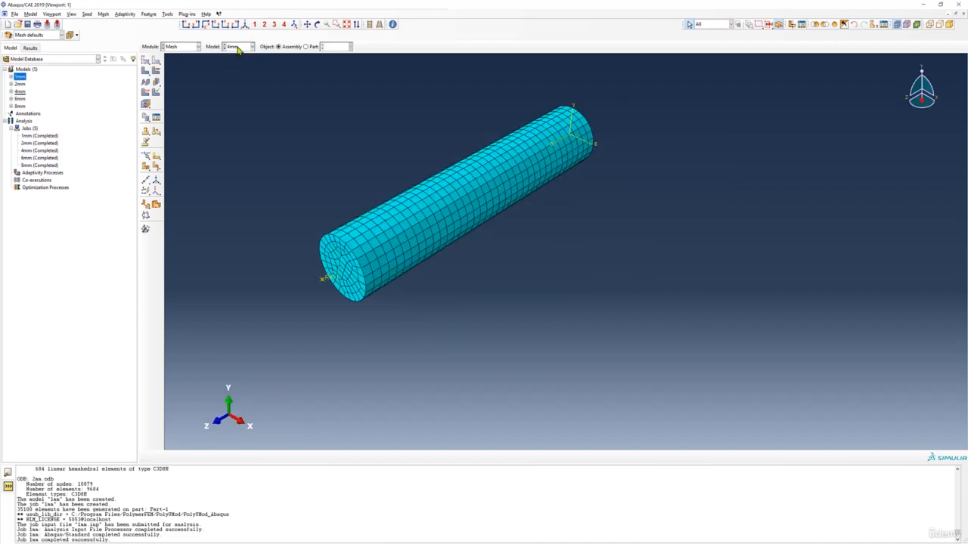
click(239, 47)
click(234, 63)
click(239, 47)
click(241, 57)
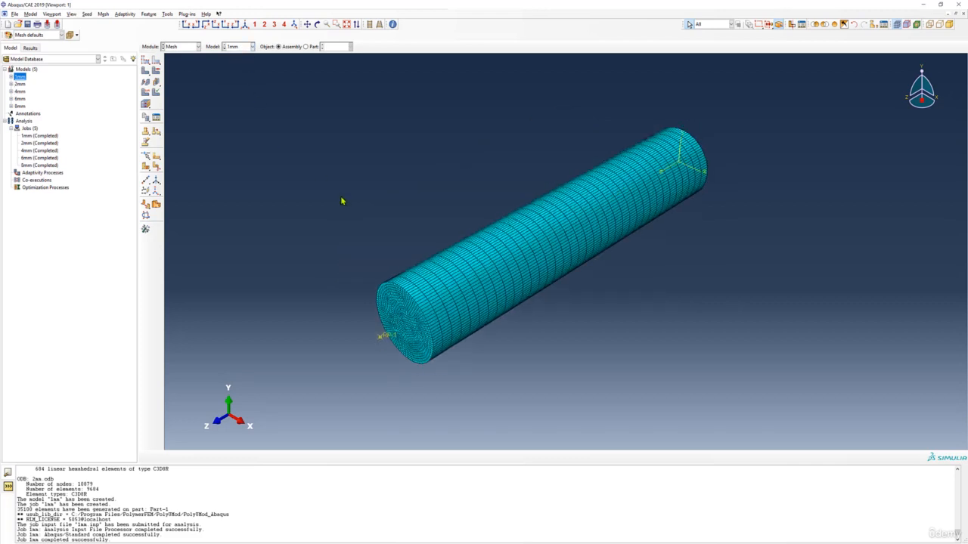
scroll(296, 140, down, 1)
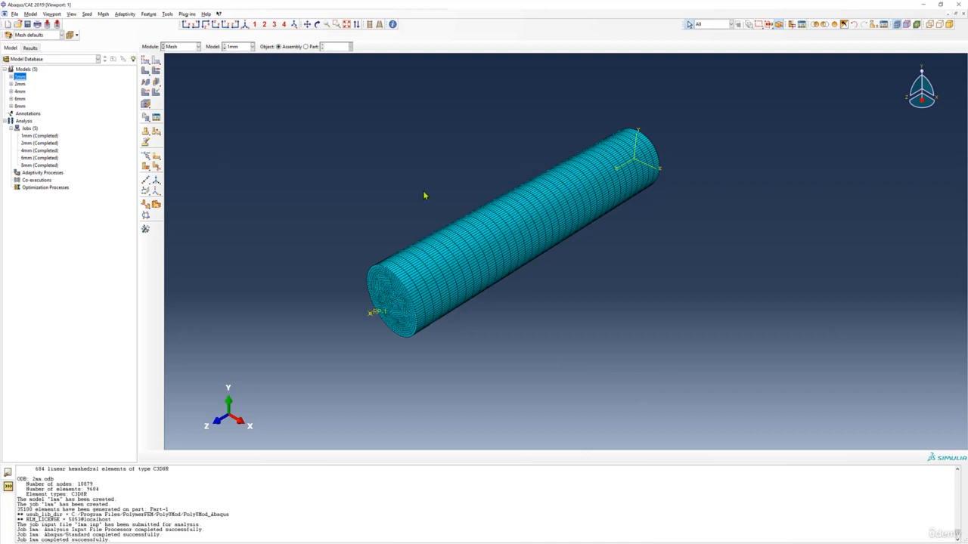
- Open the results of the completed 8mm job and plot the stress contours on the deformed shape
click(36, 166)
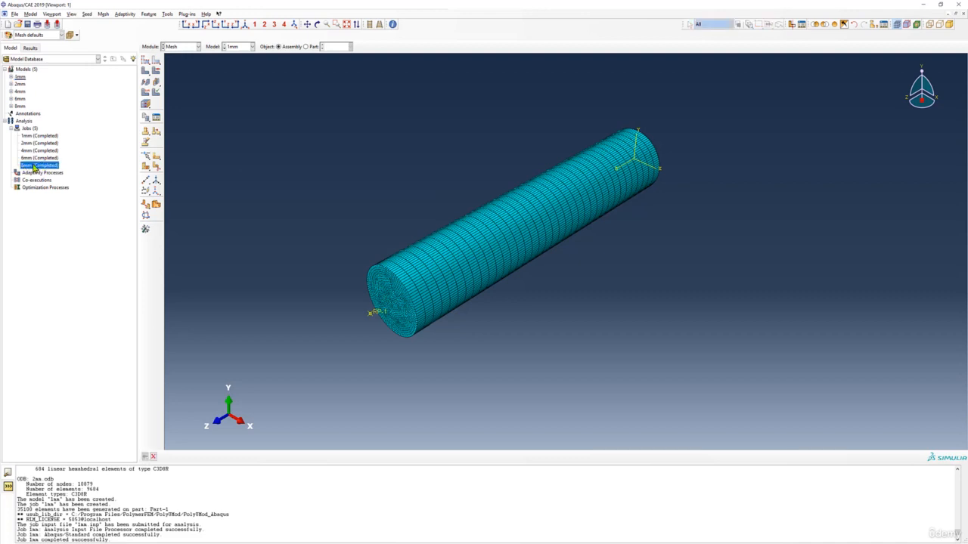
right_click(34, 168)
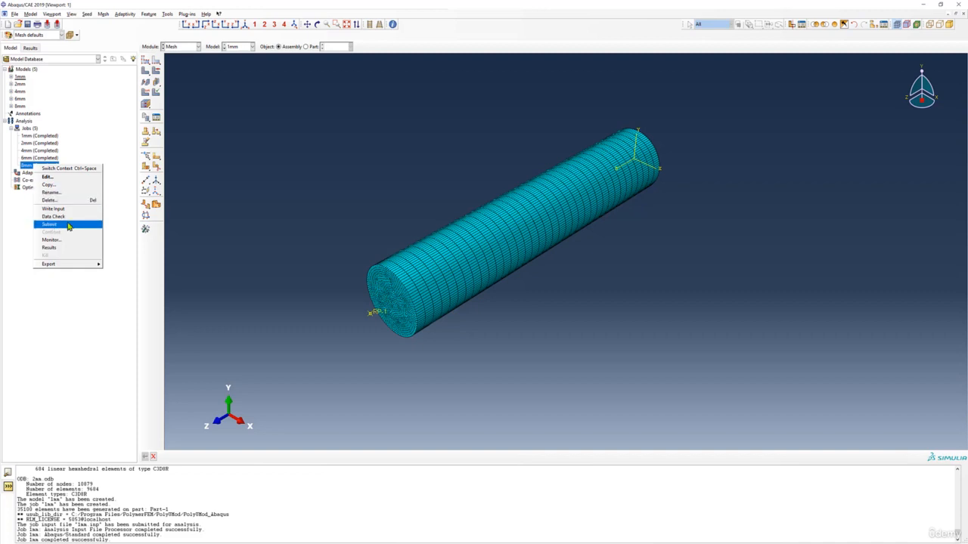
click(299, 211)
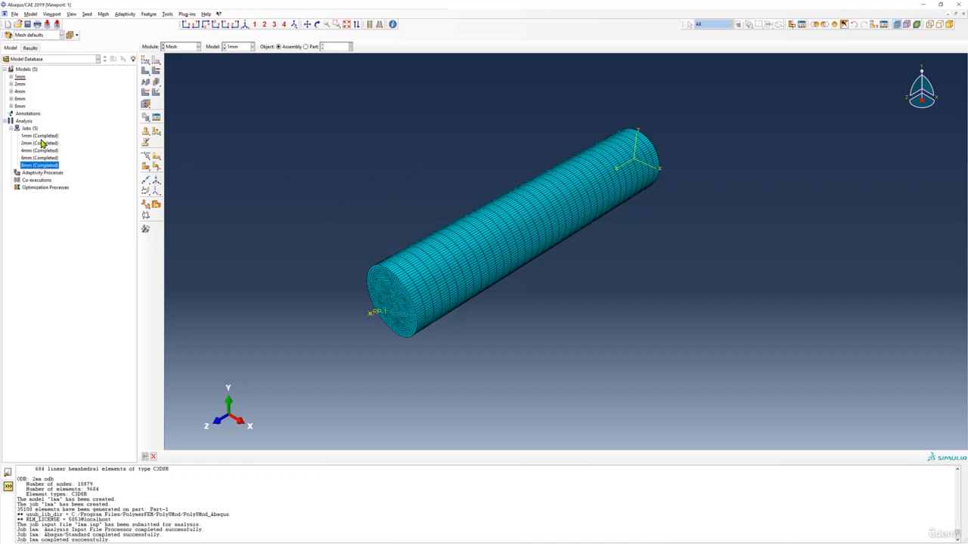
right_click(43, 165)
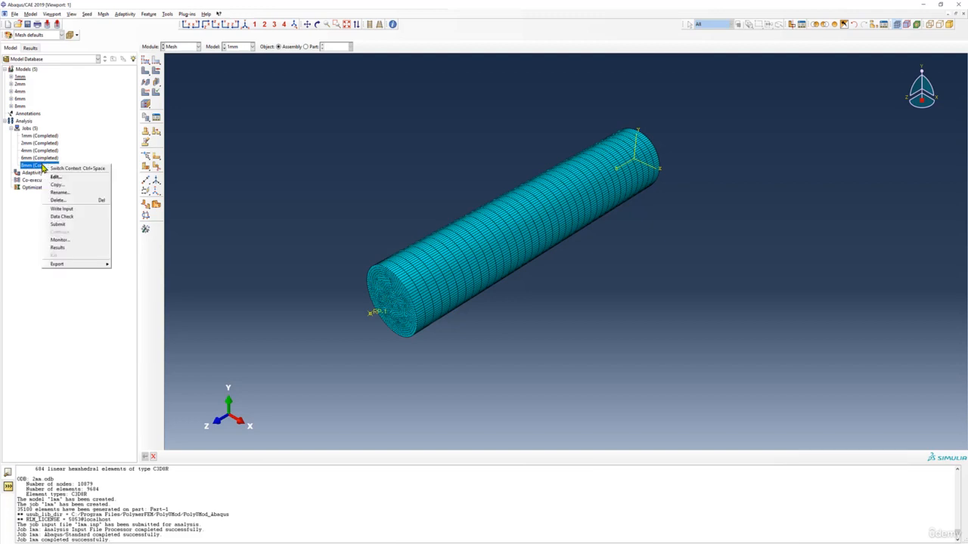
click(58, 247)
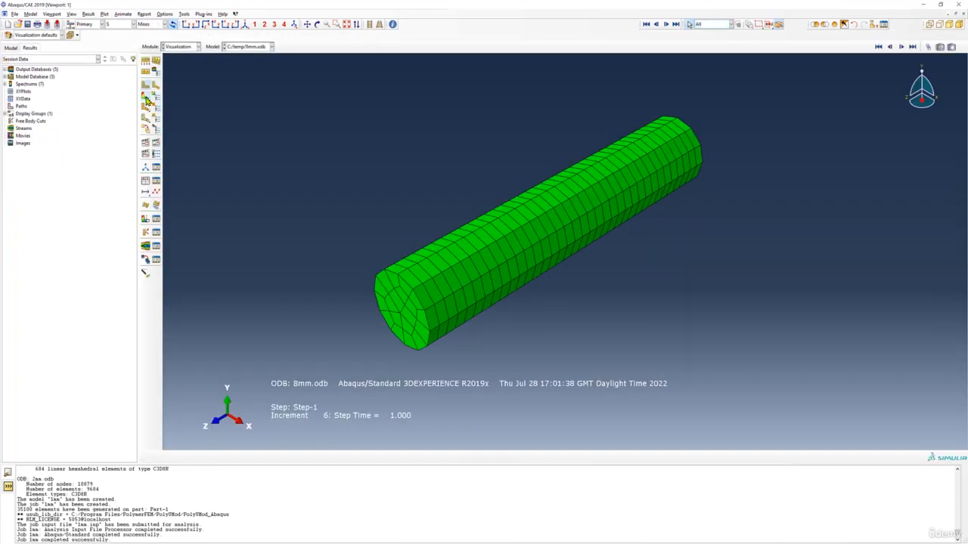
click(146, 97)
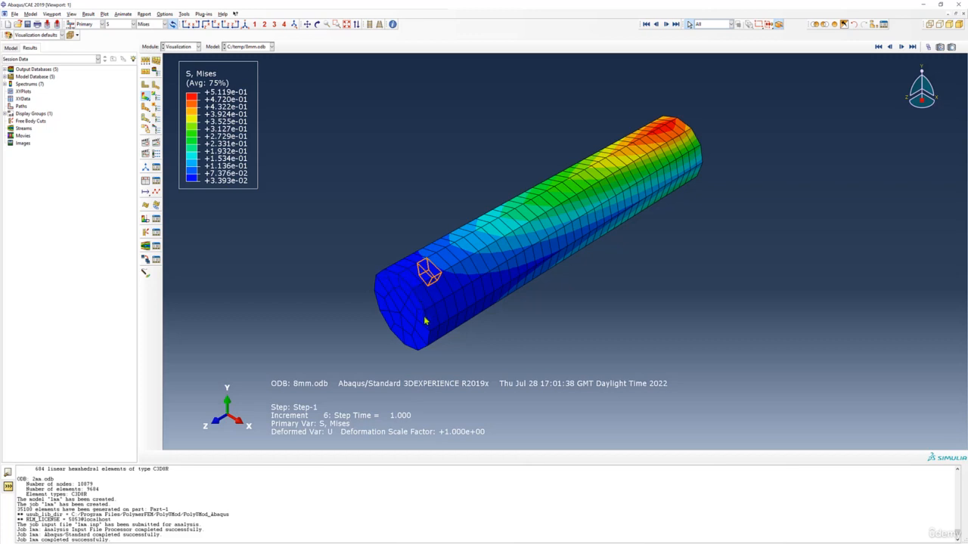
- Inspect the coarse elements at the cylinder's free end and switch the contour plot to displacement U, Magnitude
scroll(422, 313, up, 4)
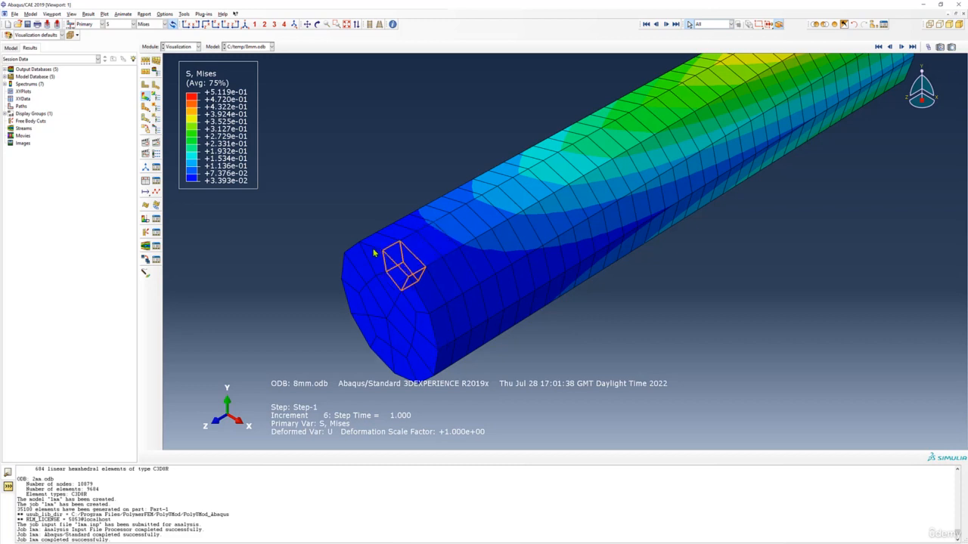
scroll(404, 280, down, 2)
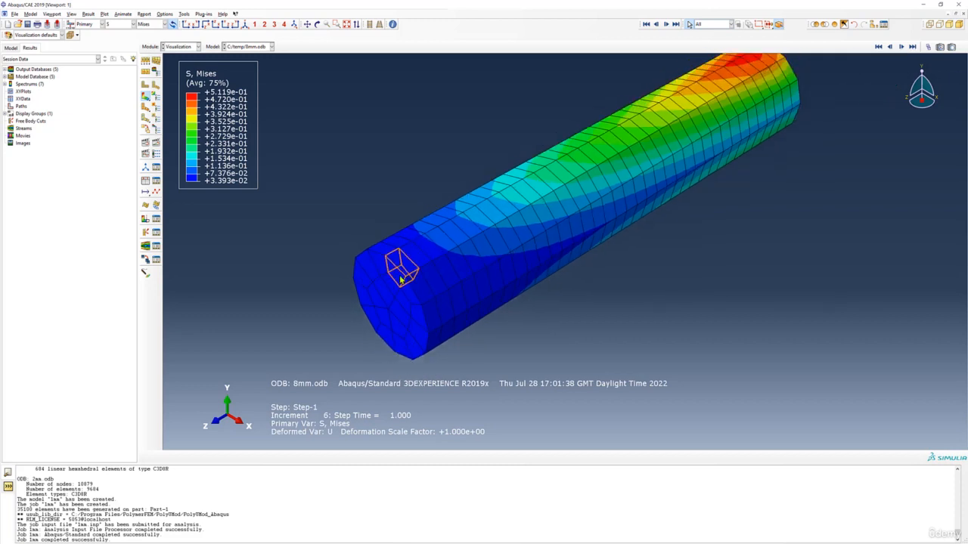
scroll(408, 281, down, 1)
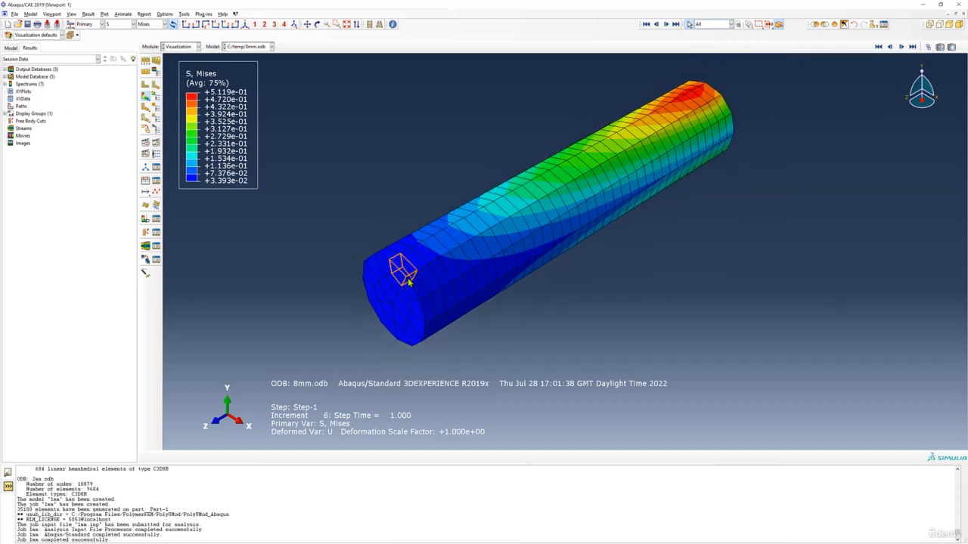
scroll(409, 280, down, 1)
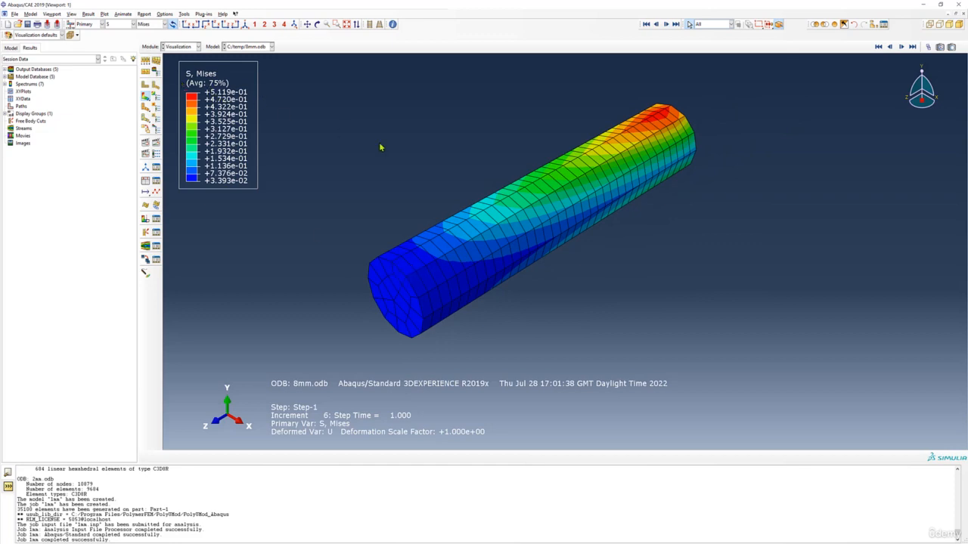
click(116, 26)
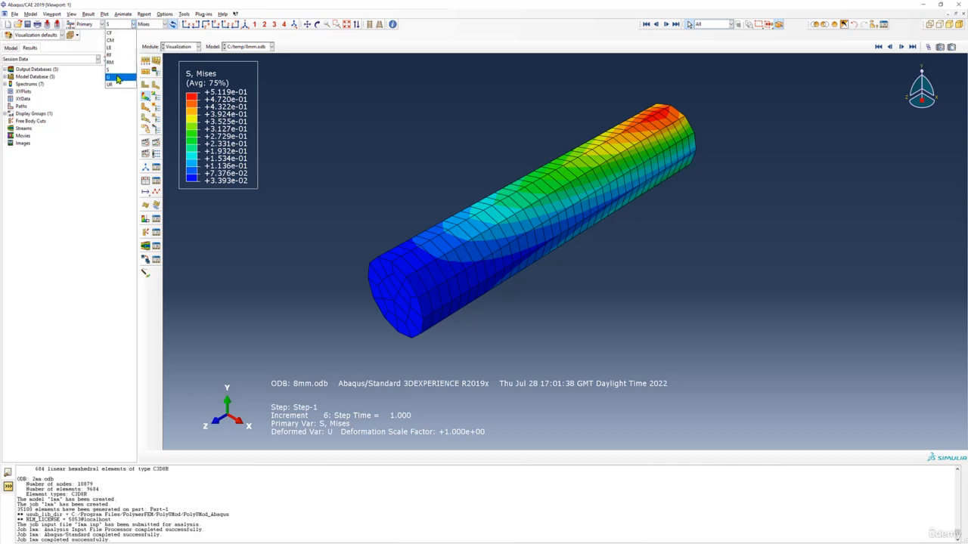
click(117, 78)
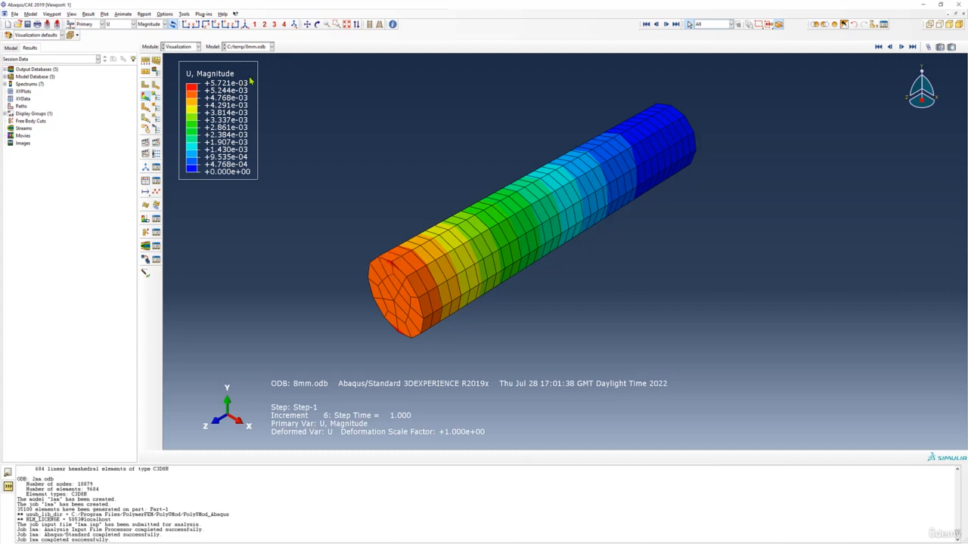
- Switch to the Excel workbook Book1, check the row for element size 8 in the mesh comparison table, and return to Abaqus
click(236, 543)
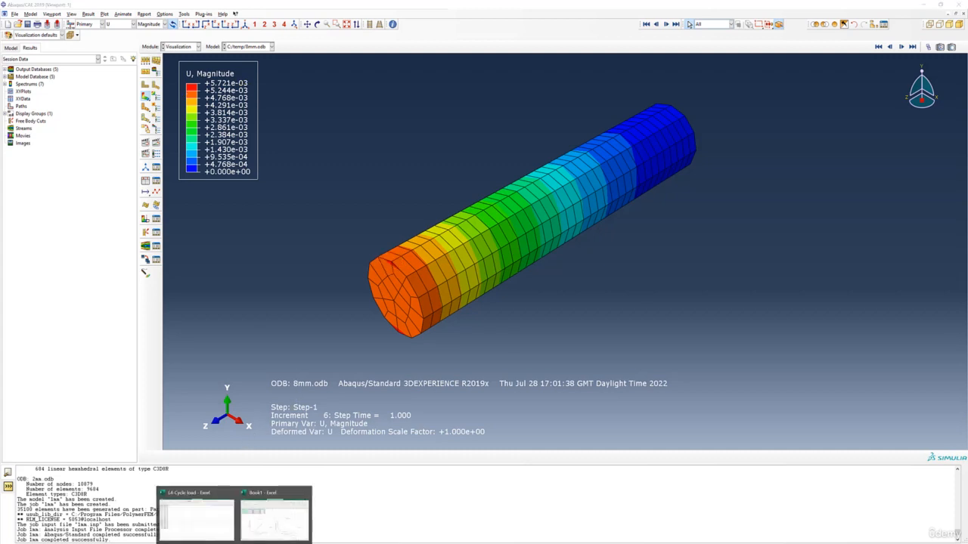
click(259, 526)
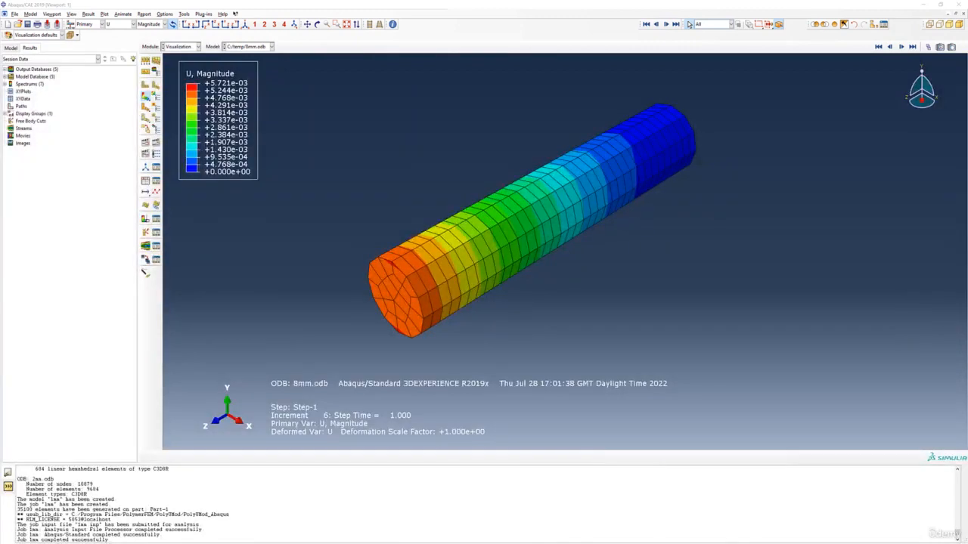
click(671, 101)
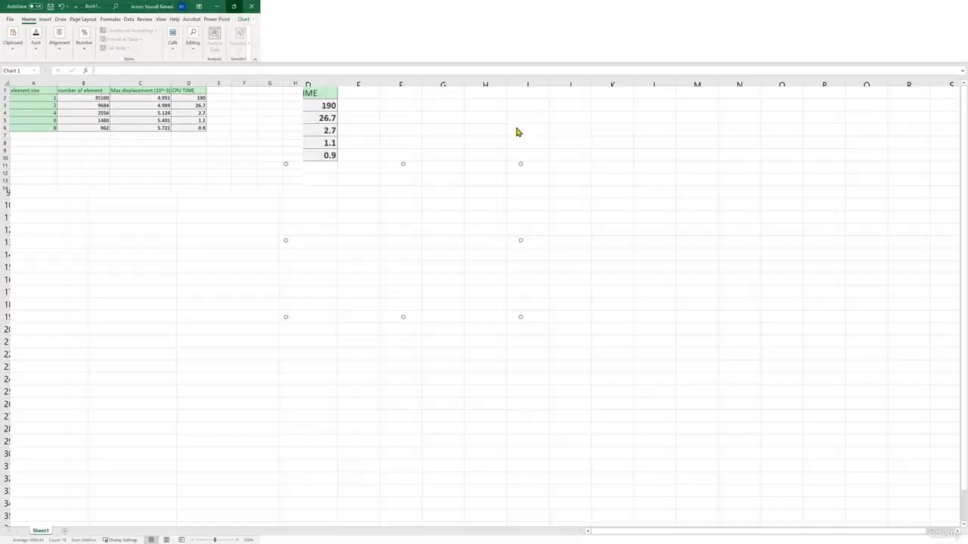
click(47, 128)
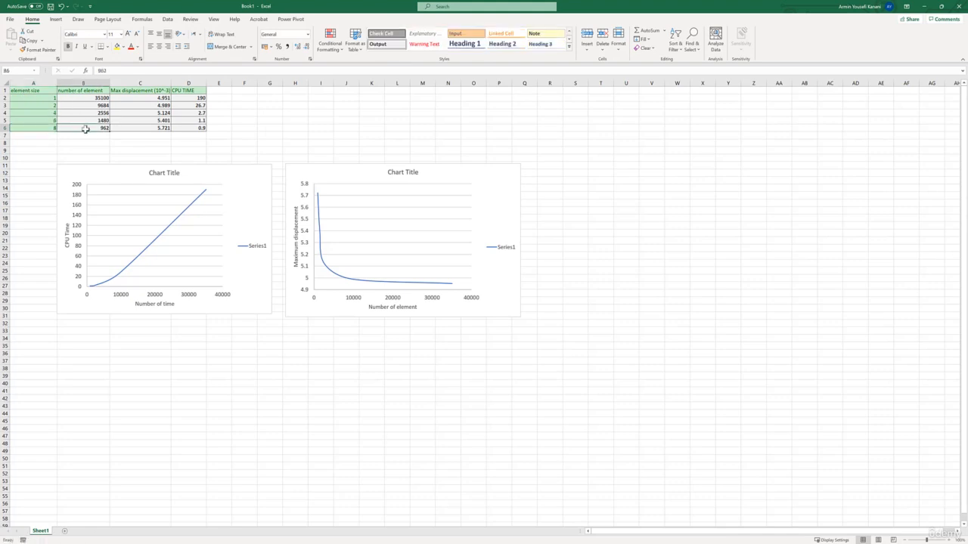
click(924, 6)
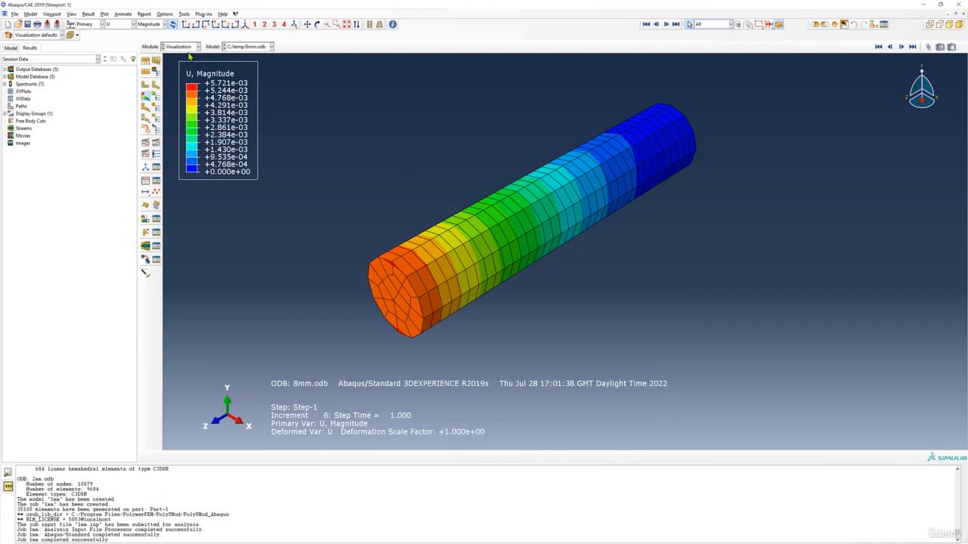
- Switch to the Mesh module and display the assembly mesh of the 8mm model
click(188, 47)
click(187, 103)
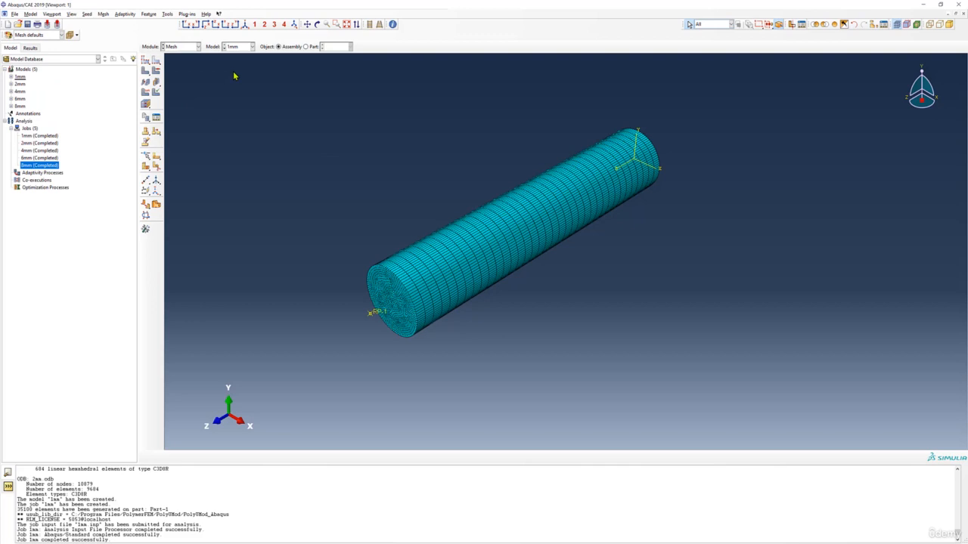
click(240, 47)
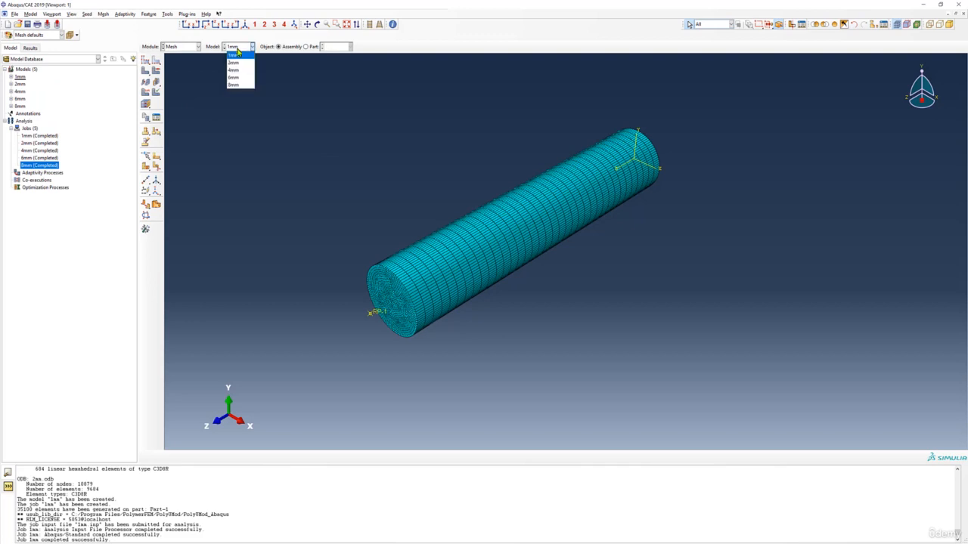
click(243, 85)
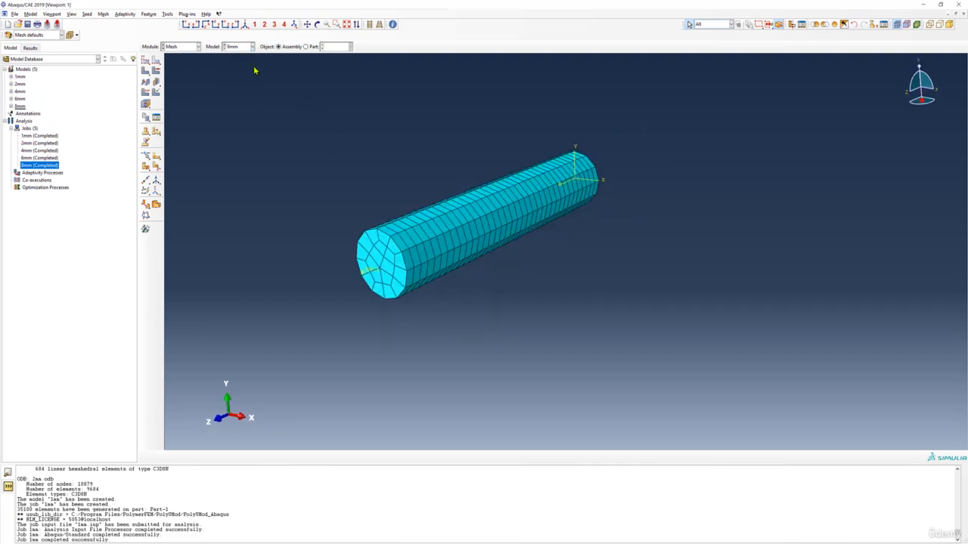
- Query the mesh of the entire assembly and check the total number of elements in the report
click(392, 25)
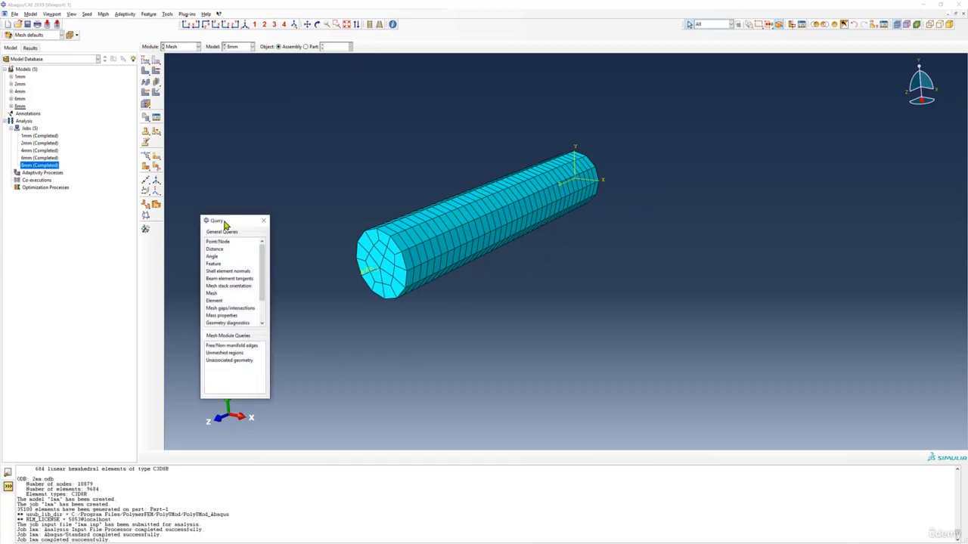
drag(225, 225, 265, 162)
click(256, 230)
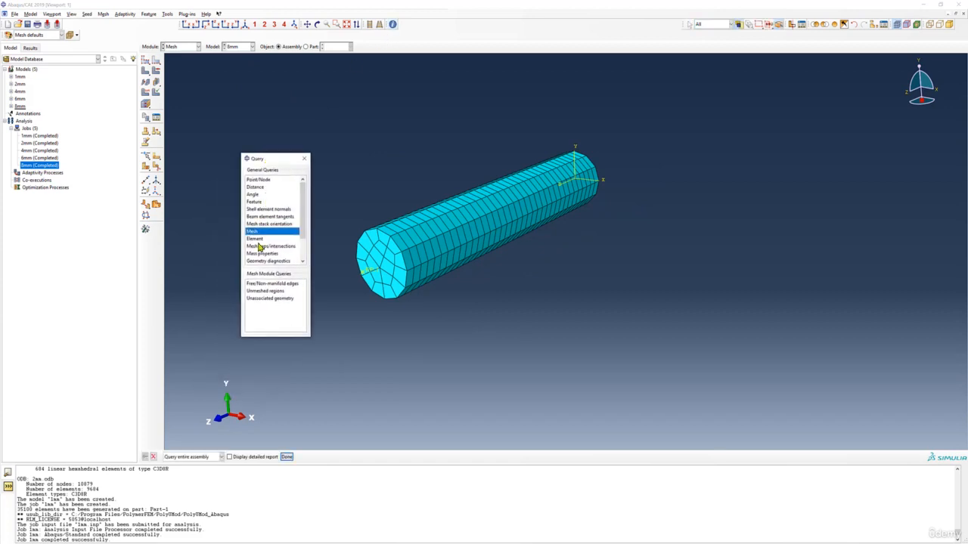
click(286, 456)
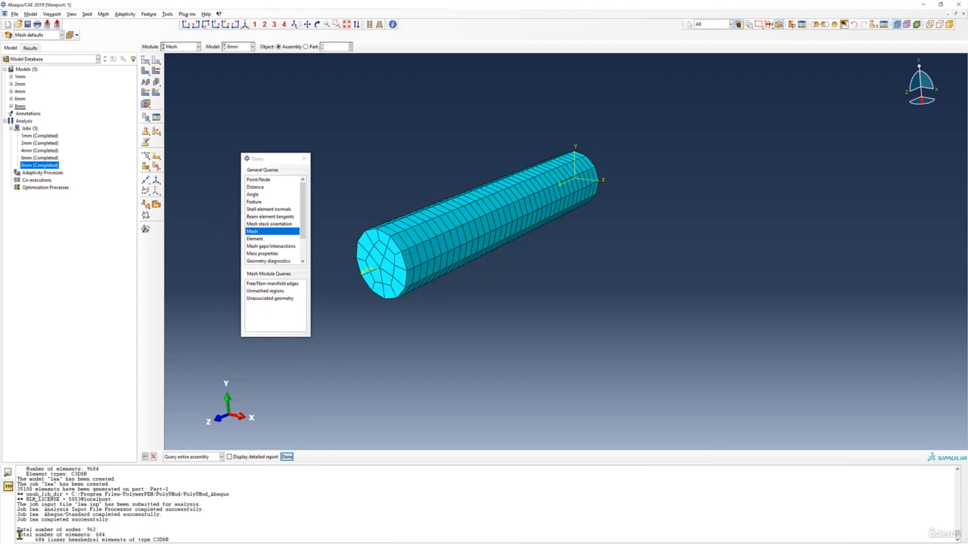
drag(22, 534, 108, 535)
click(104, 536)
- Switch to the Excel workbook Book1 and set the number of element for element size 8 to 684 in cell B6
click(277, 518)
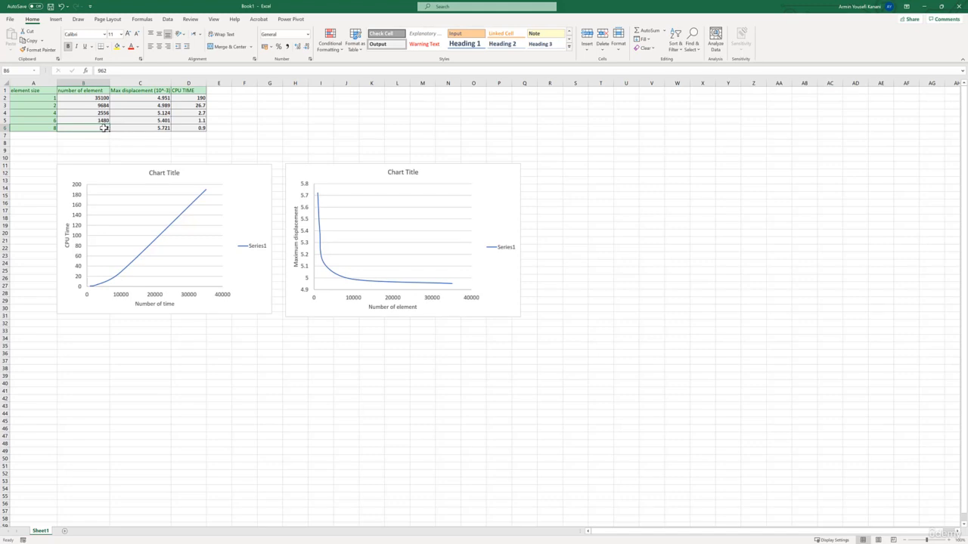
text(8)
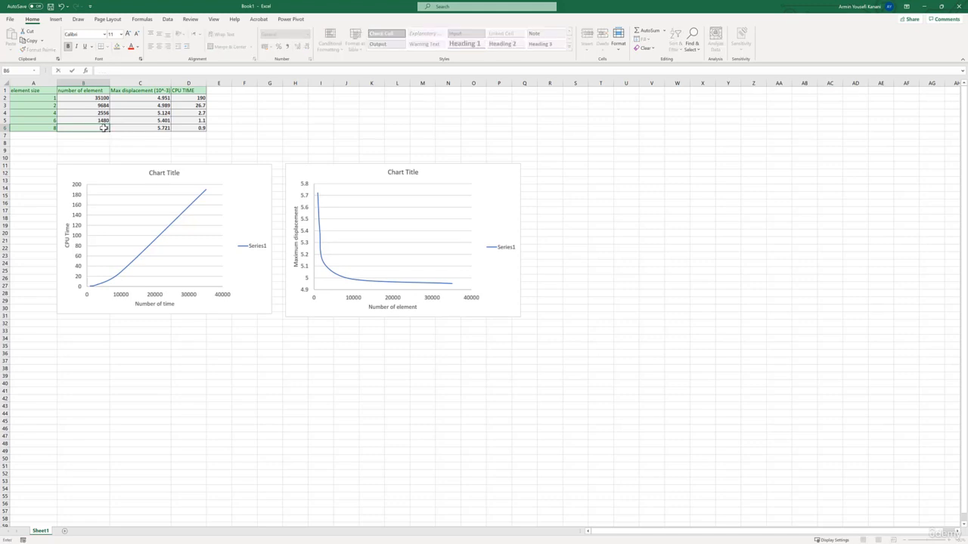
text(84)
click(130, 144)
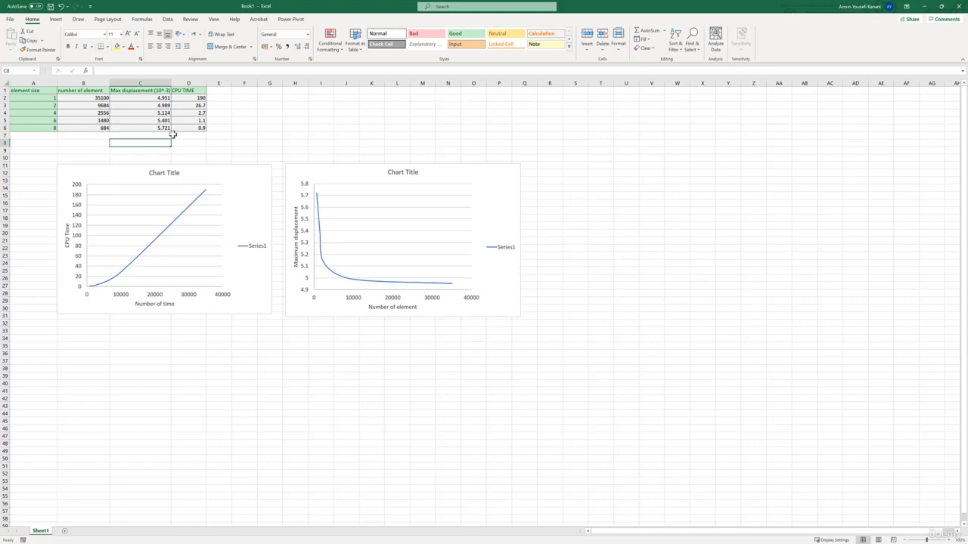
- Return to Abaqus and recheck the total numbers of nodes and elements in the mesh query report
click(928, 6)
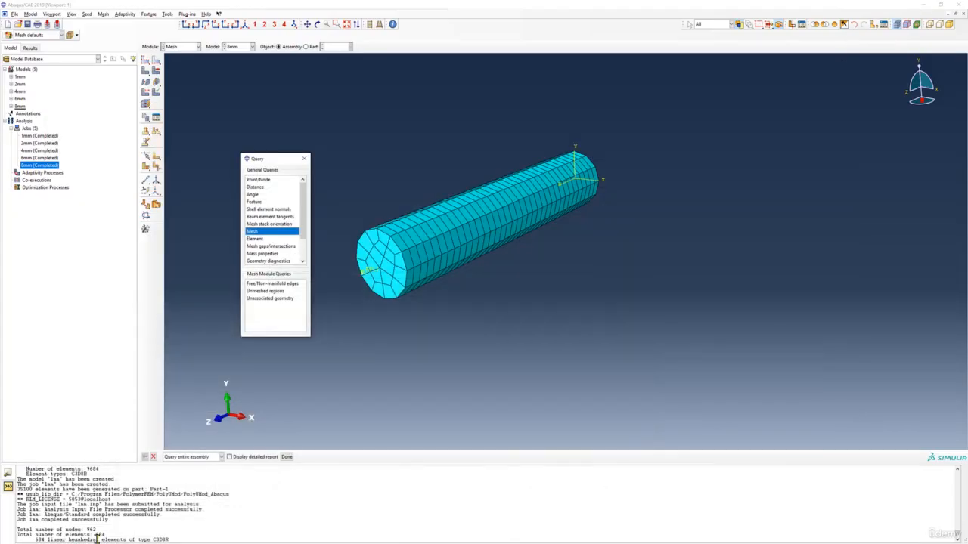
drag(96, 531, 34, 530)
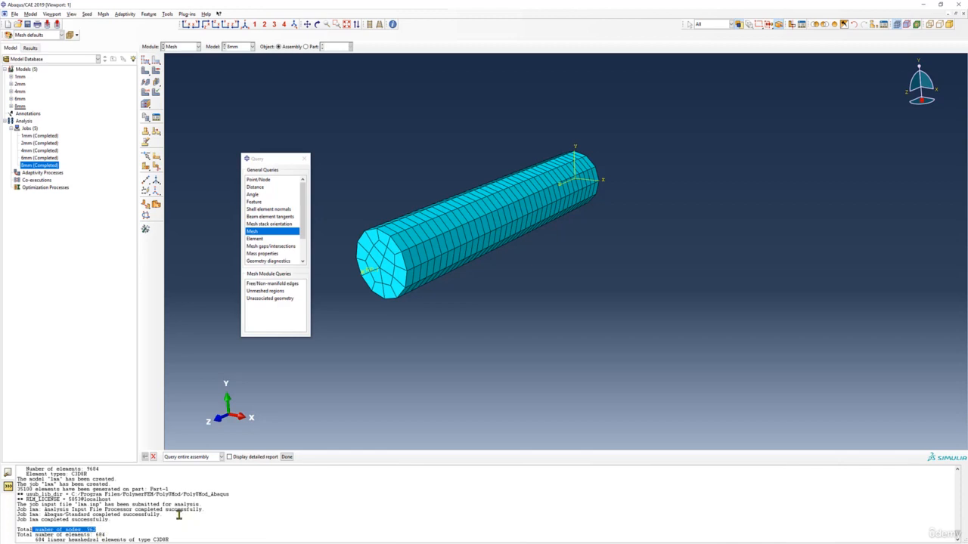
drag(94, 531, 31, 531)
drag(106, 536, 20, 530)
- Switch to Excel workbook Book1 and compare the number of element column with the element sizes from 8 down to 1
mouse_move(234, 542)
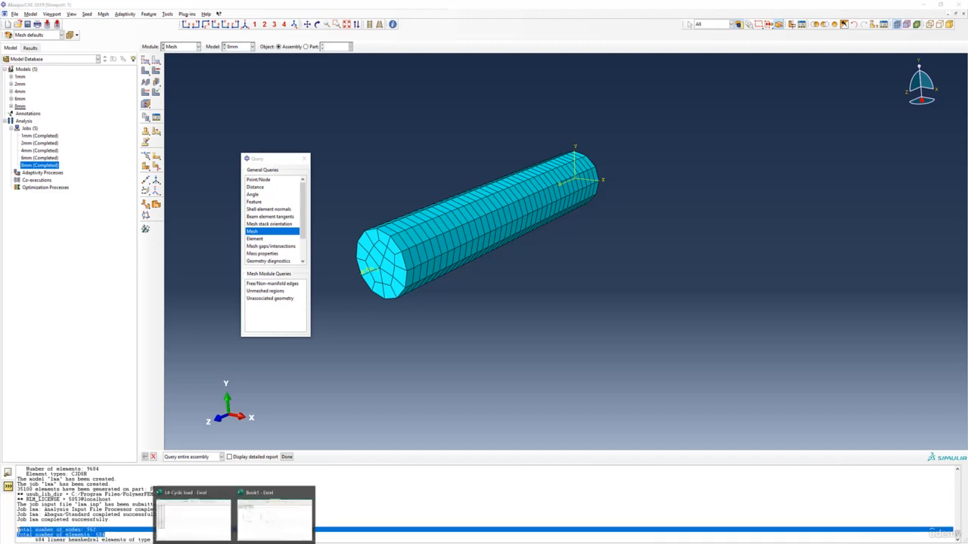
click(252, 506)
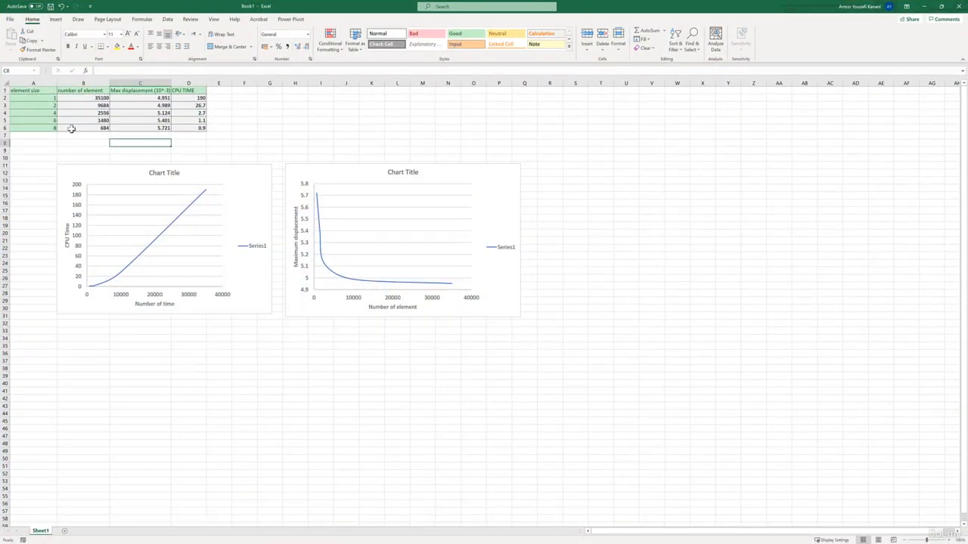
drag(75, 89, 81, 128)
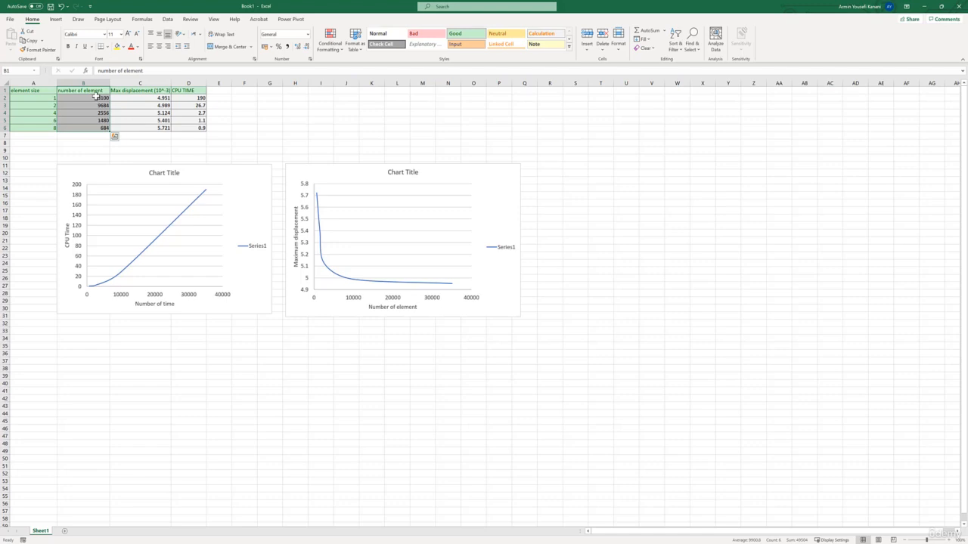
click(94, 127)
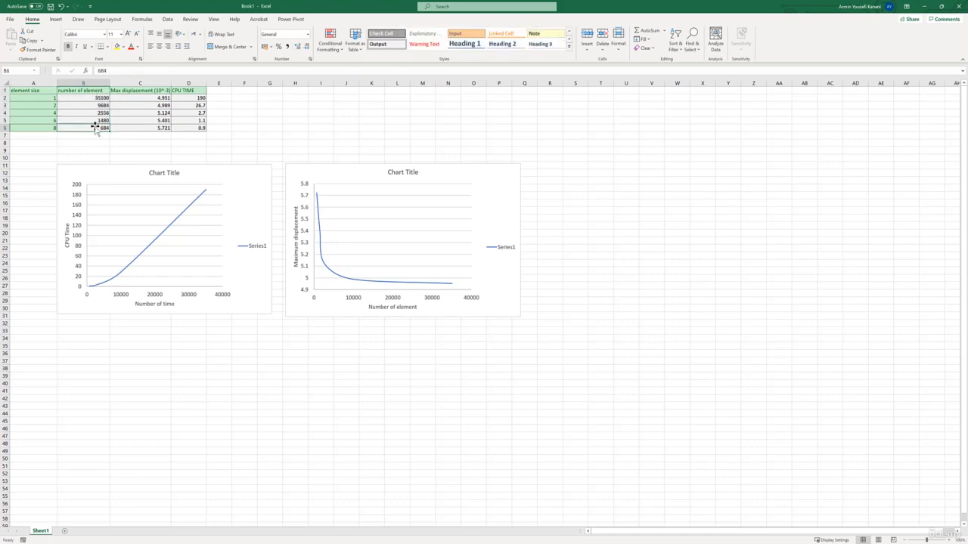
click(46, 127)
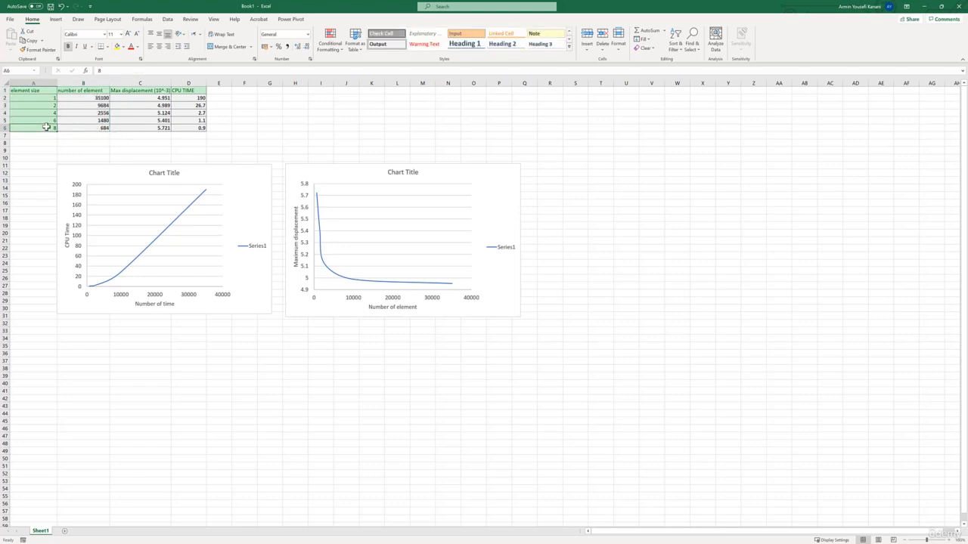
drag(46, 127, 39, 97)
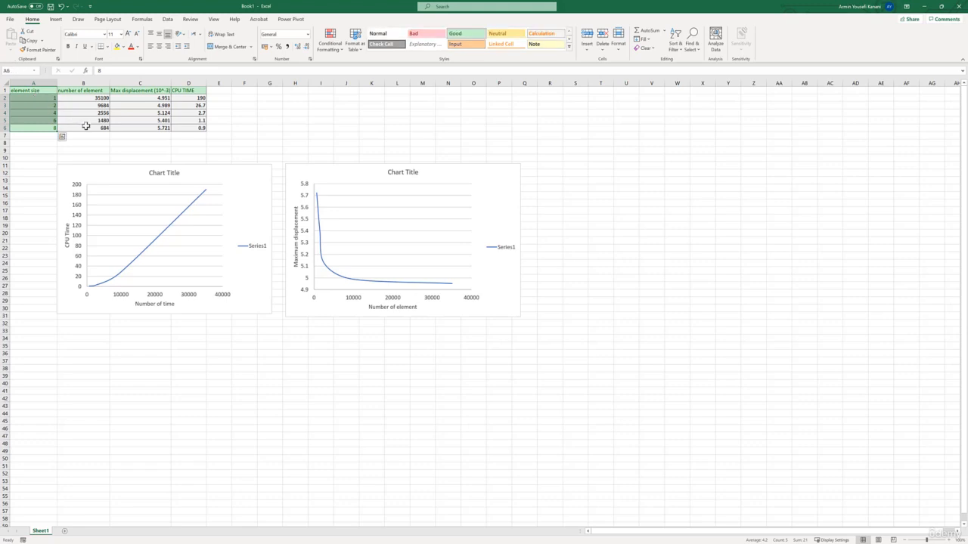
mouse_move(87, 127)
mouse_down()
mouse_move(84, 100)
mouse_move(81, 126)
mouse_up()
click(50, 126)
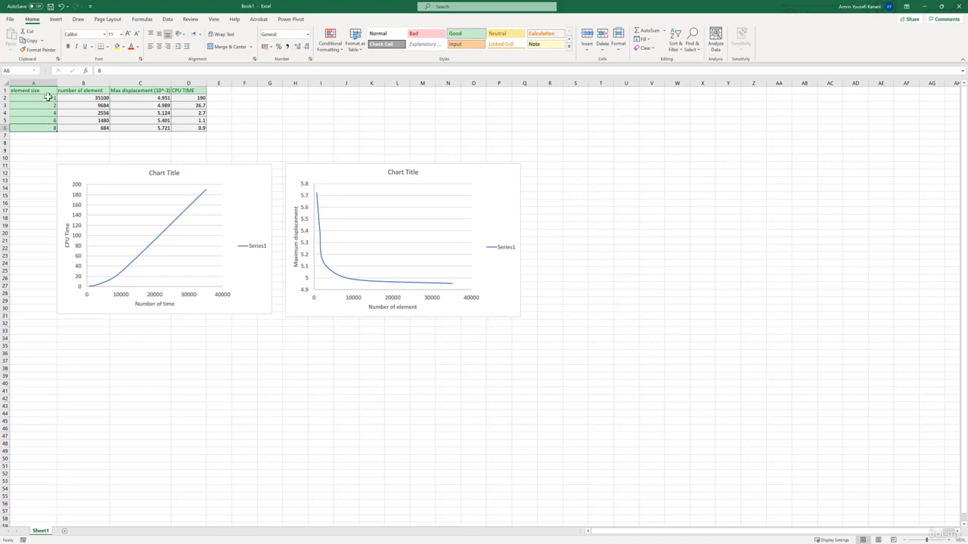
click(105, 127)
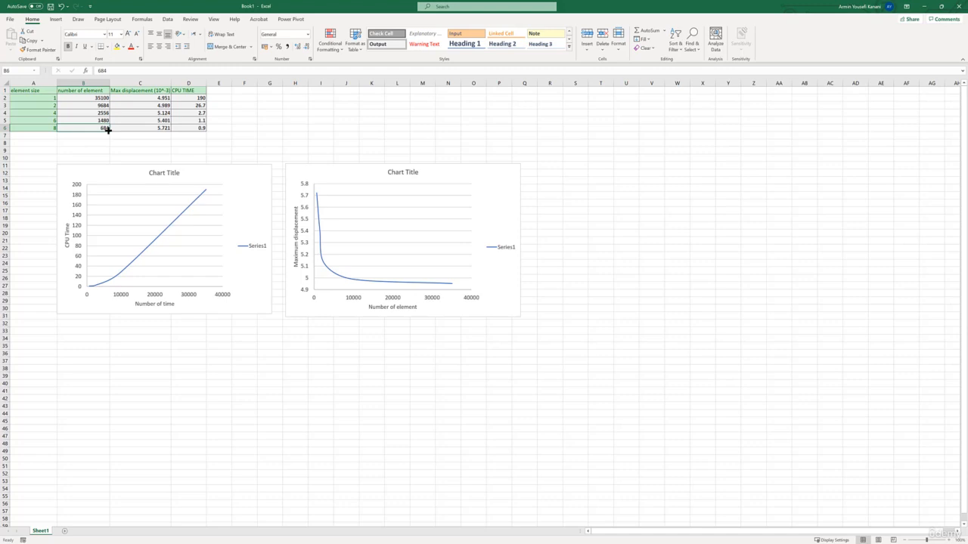
click(91, 98)
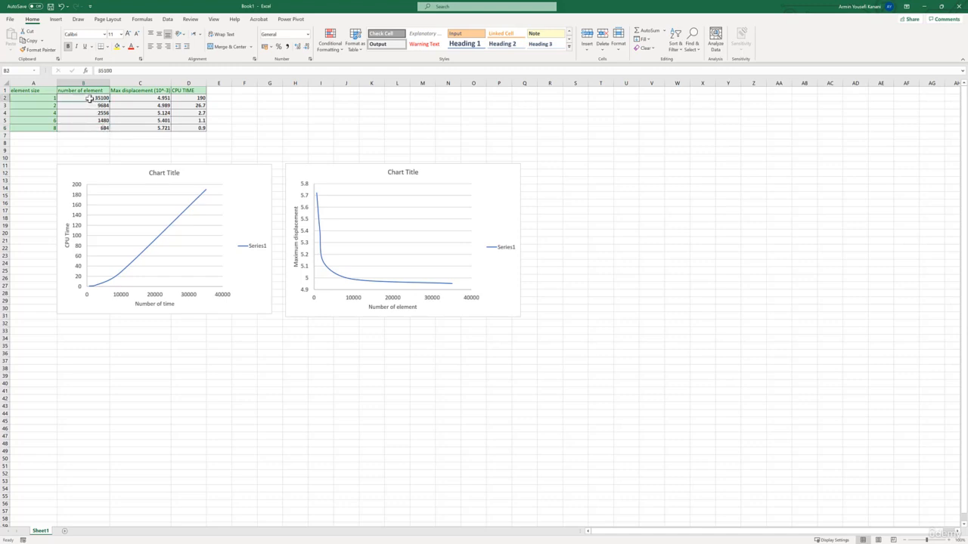
- Examine the maximum displacement values in C2:C6 of the table, with the workbook filling the screen
drag(719, 8, 754, 124)
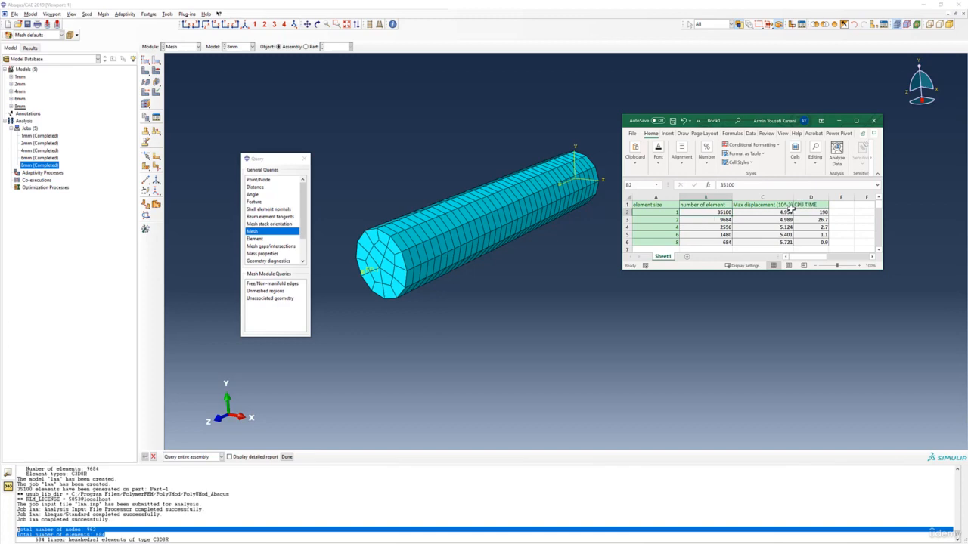
click(856, 121)
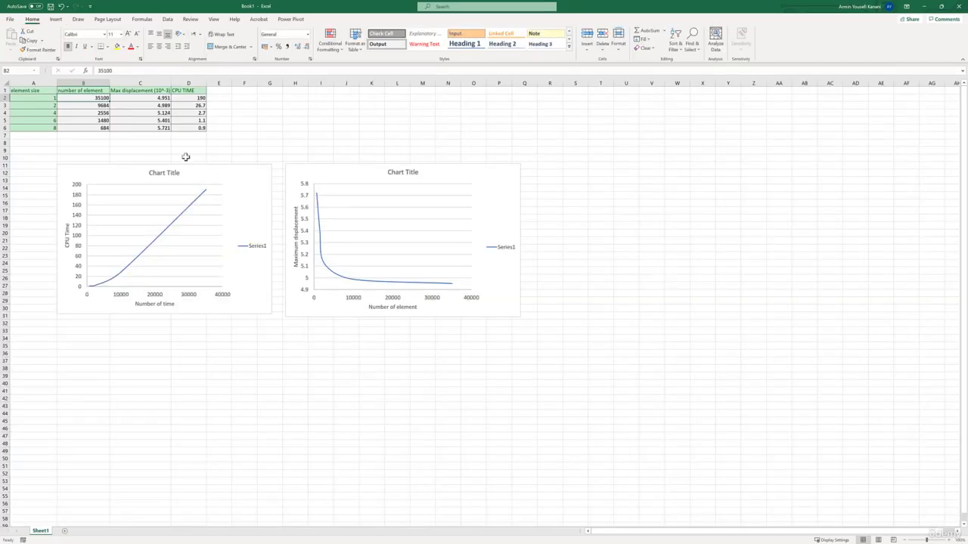
click(160, 99)
drag(160, 99, 160, 128)
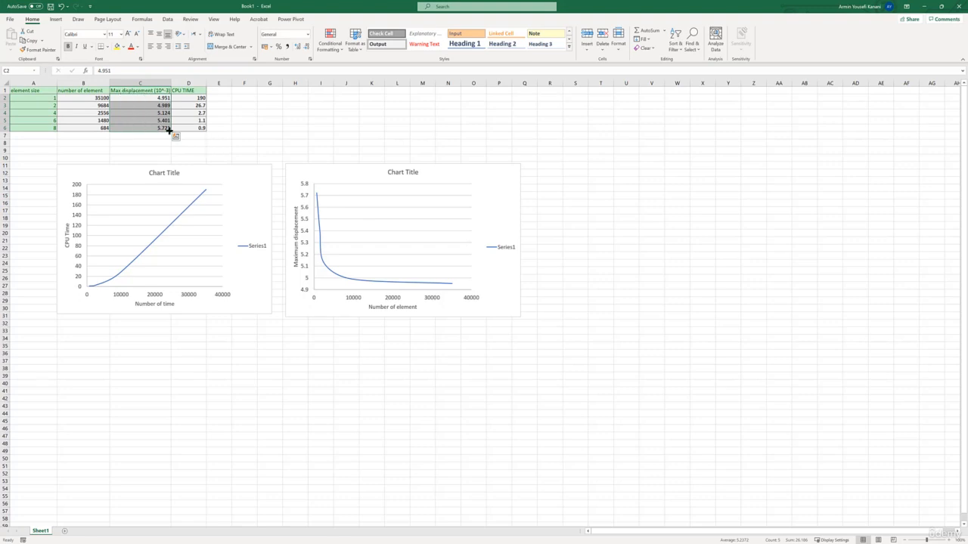
- Return to Abaqus, open the results of the 8mm job and plot the displacement U, Magnitude contours
click(924, 7)
right_click(25, 165)
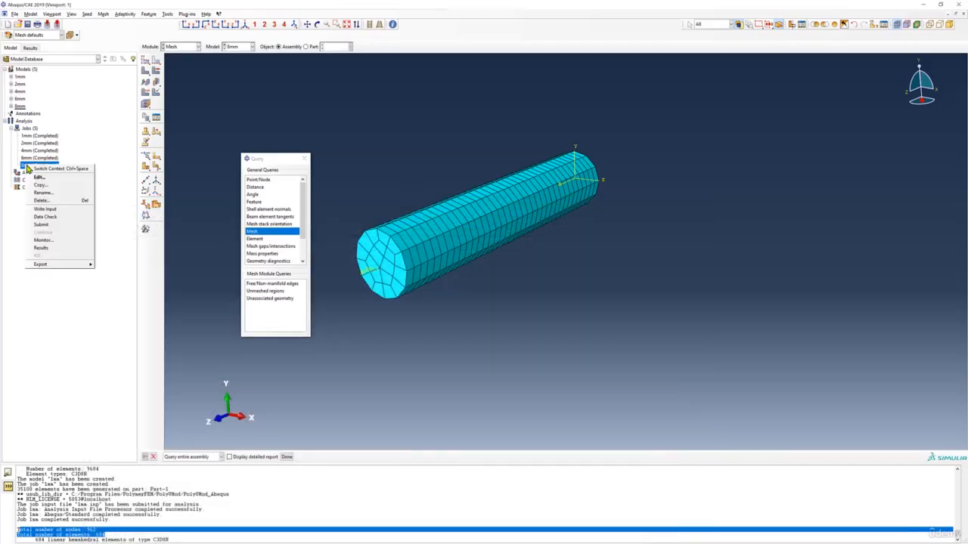
click(57, 245)
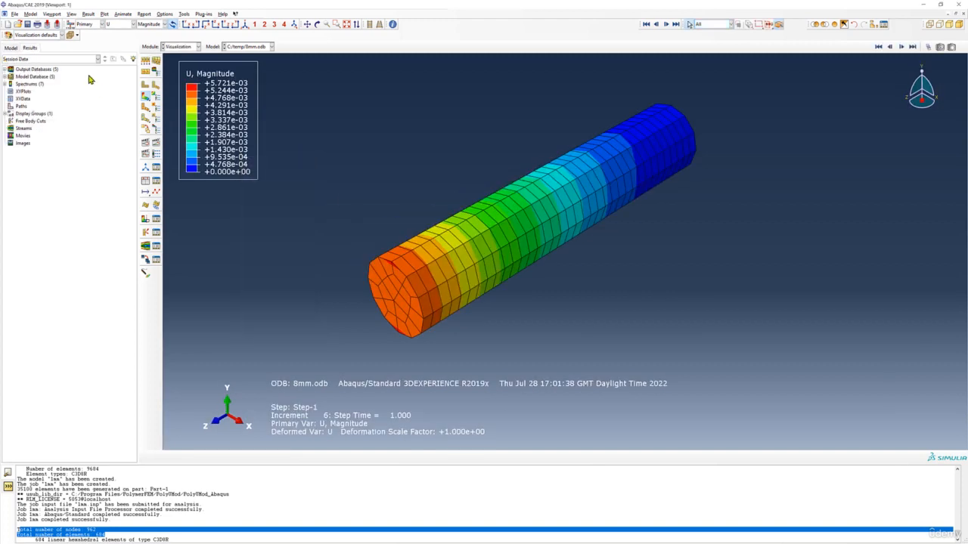
click(119, 24)
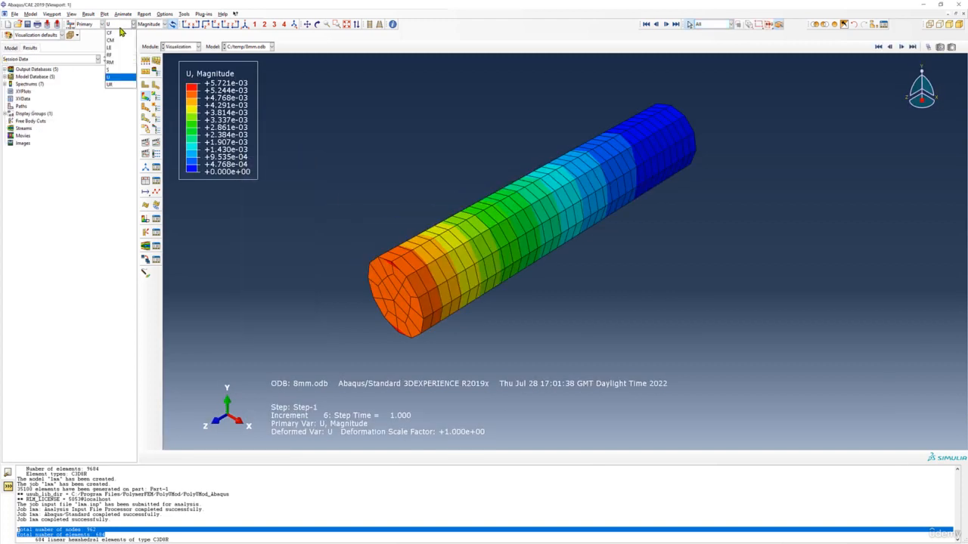
click(119, 79)
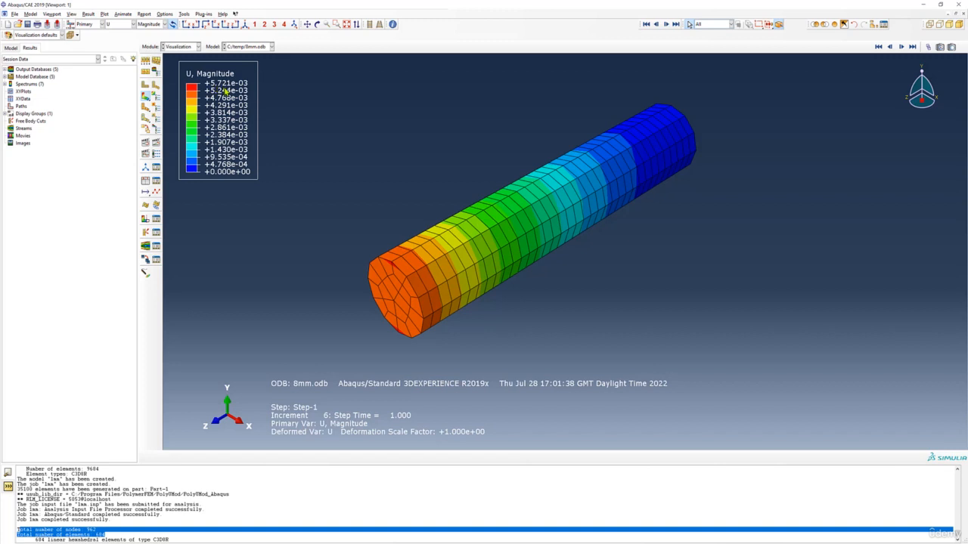
- Open the results of the completed 6mm job and plot displacement U, Magnitude as contours on the deformed shape
click(10, 47)
click(40, 158)
right_click(43, 158)
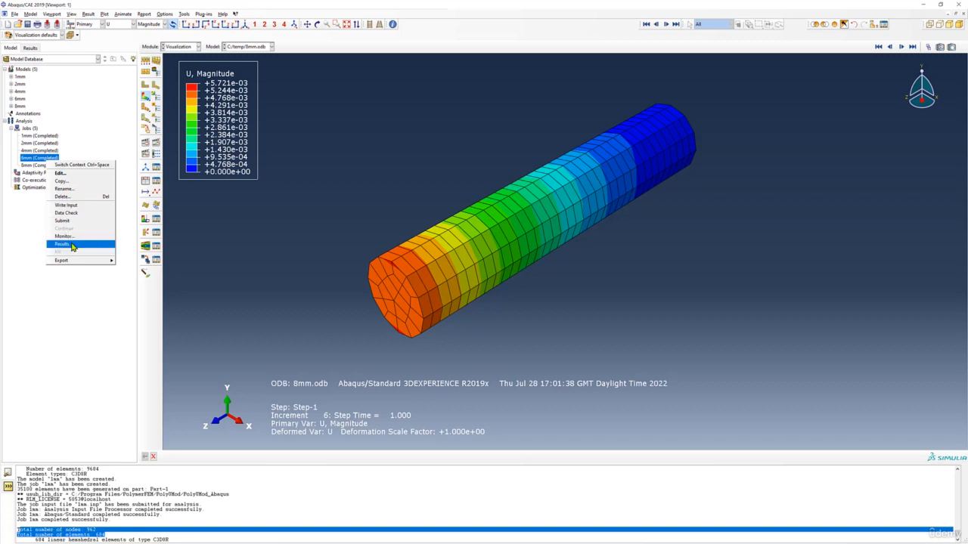
click(68, 245)
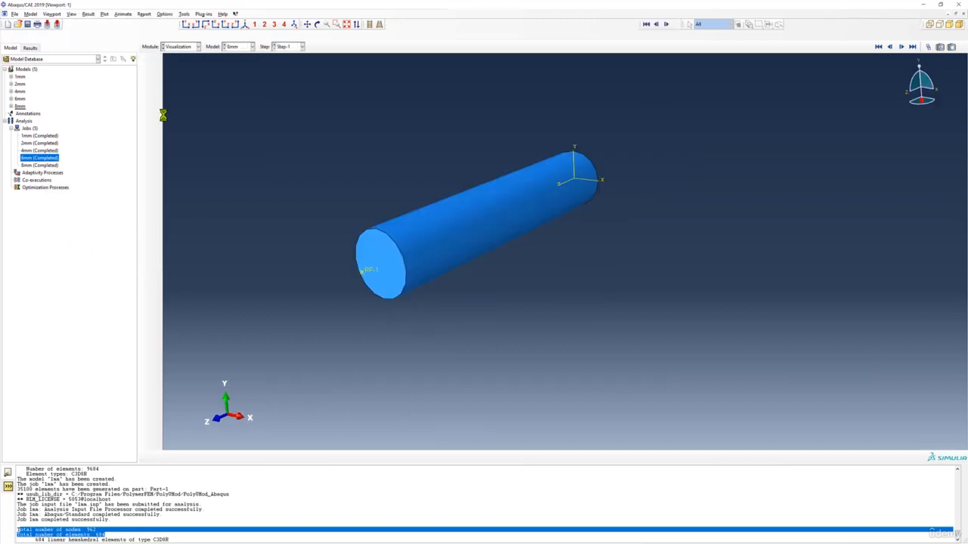
click(147, 98)
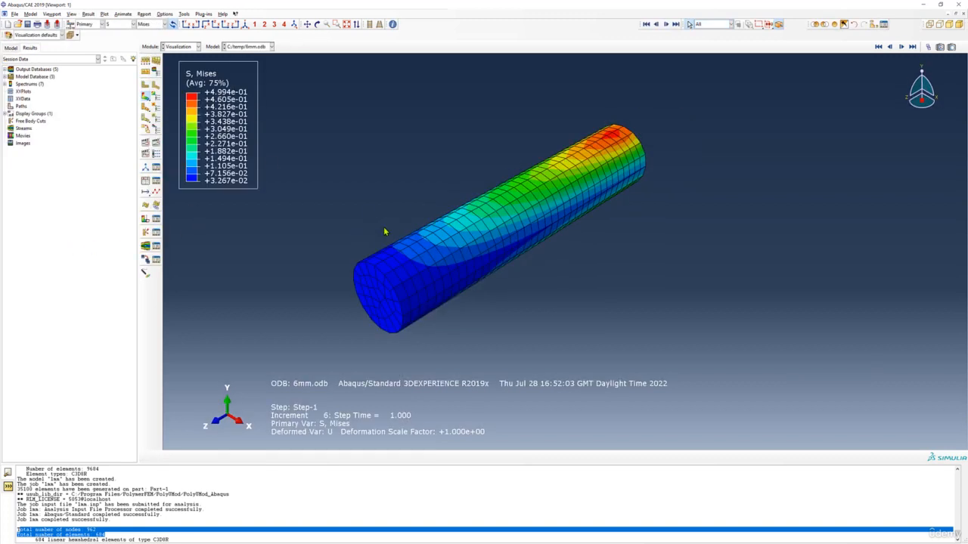
click(118, 25)
click(127, 77)
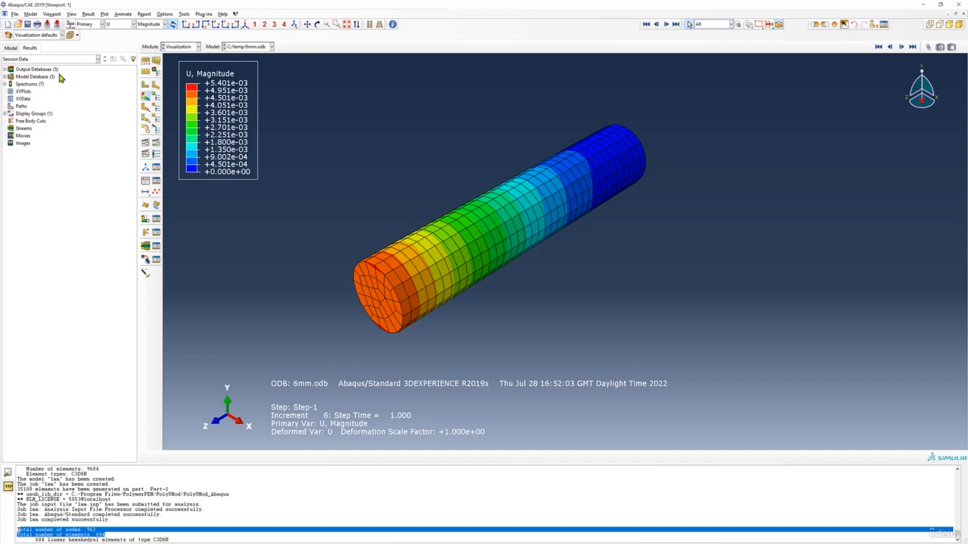
- Switch to Excel workbook Book1, move the maximum displacement chart clear of the CPU time chart, enlarge it and select its vertical axis title
click(923, 5)
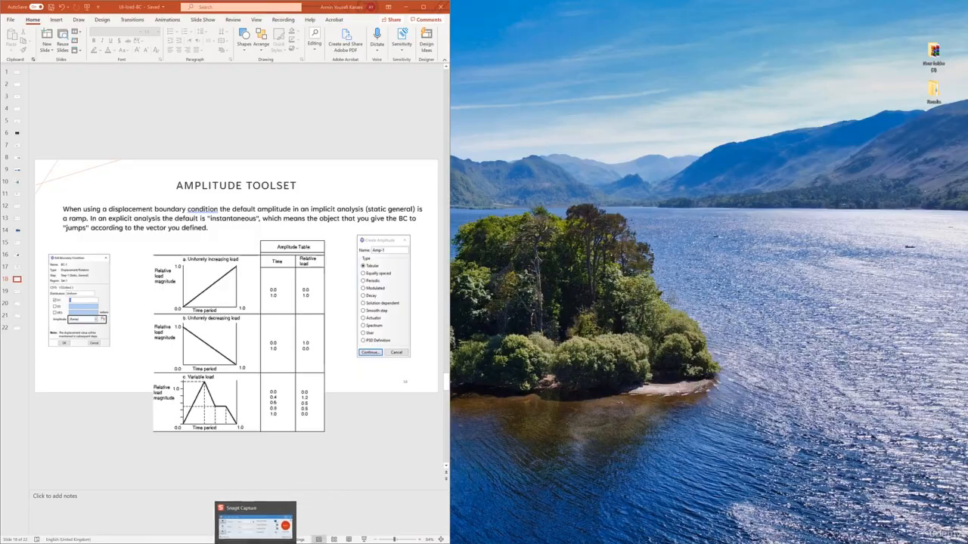
mouse_move(235, 543)
click(272, 514)
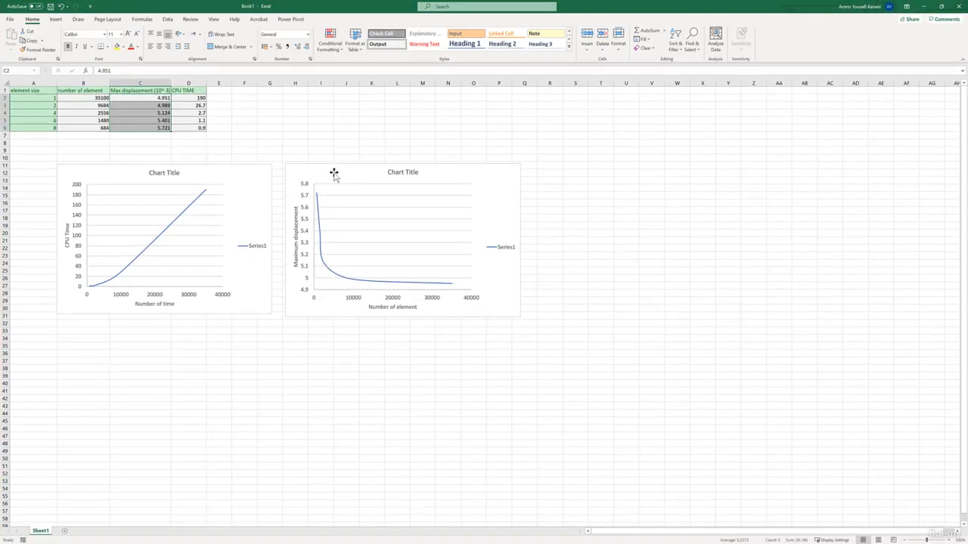
drag(332, 173, 376, 141)
drag(559, 283, 760, 432)
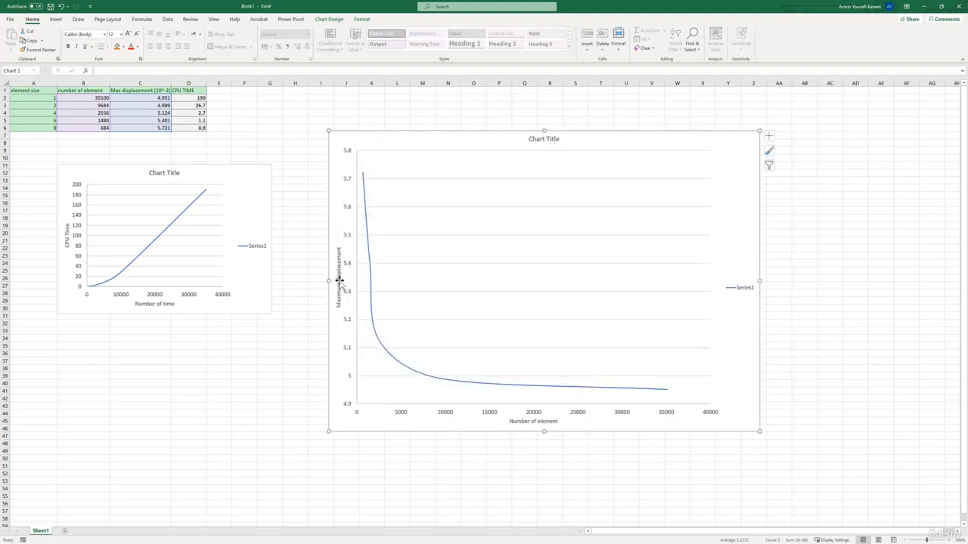
click(338, 251)
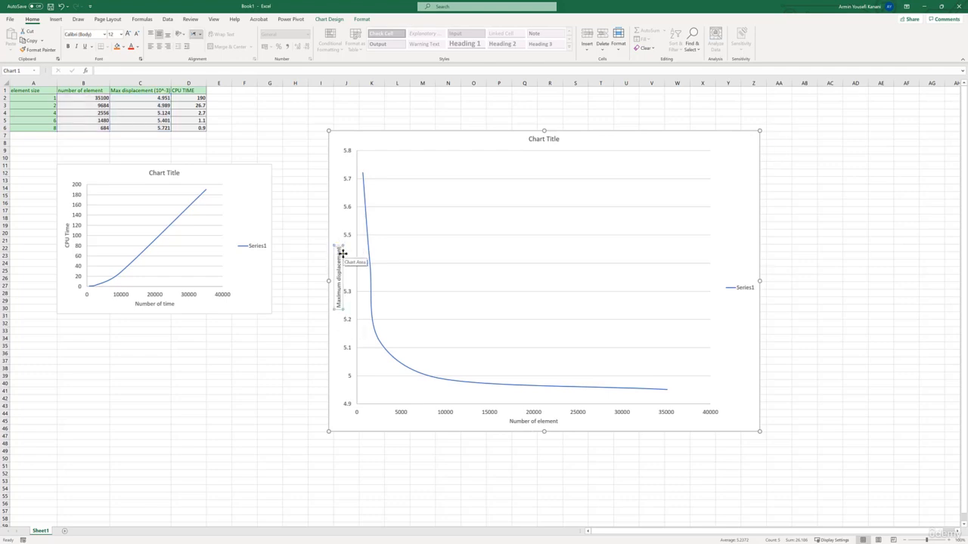
- Add the unit "(mm) e-3" to the vertical axis title of the maximum displacement chart
text((mm) e-3)
click(158, 92)
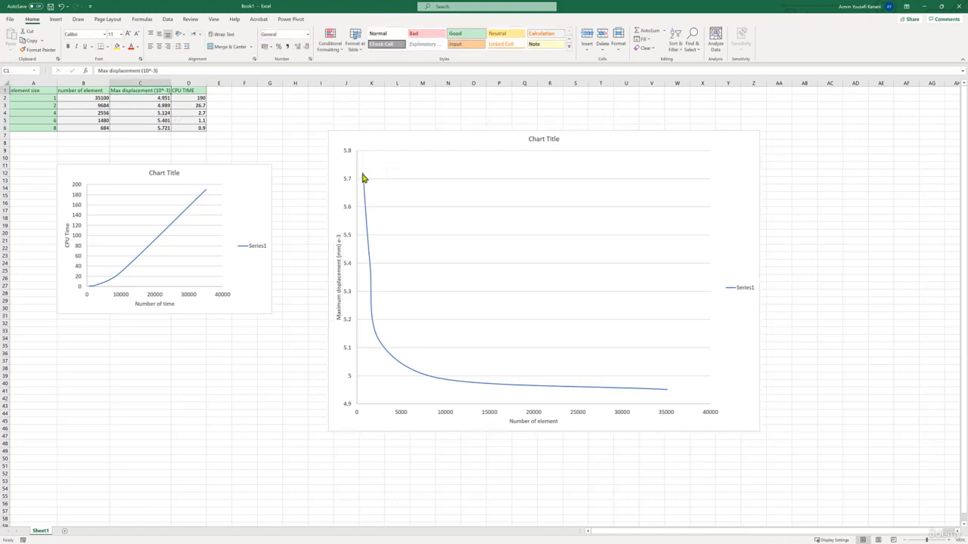
- Examine the element counts and displacements of the 8, 4 and 2 mm rows against the maximum displacement curve
click(46, 130)
drag(53, 130, 76, 128)
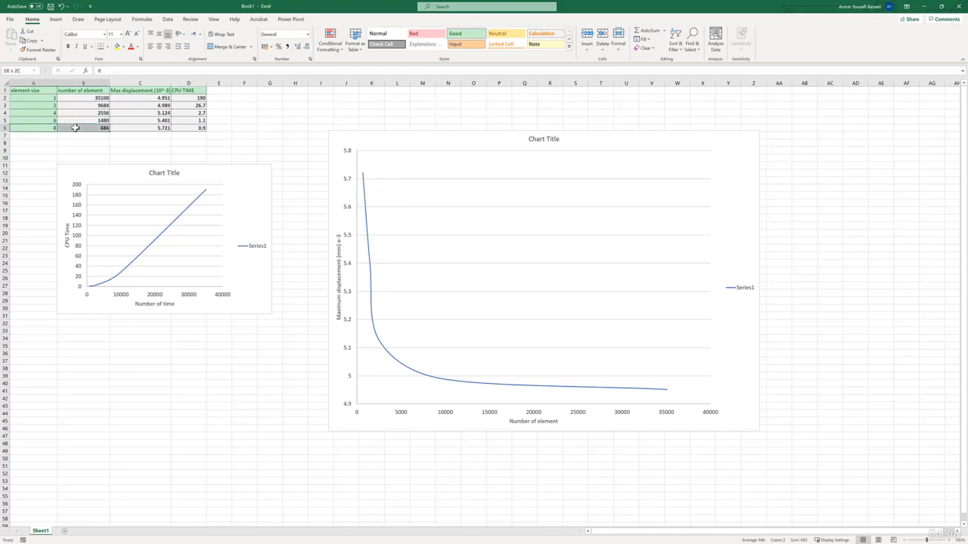
click(96, 128)
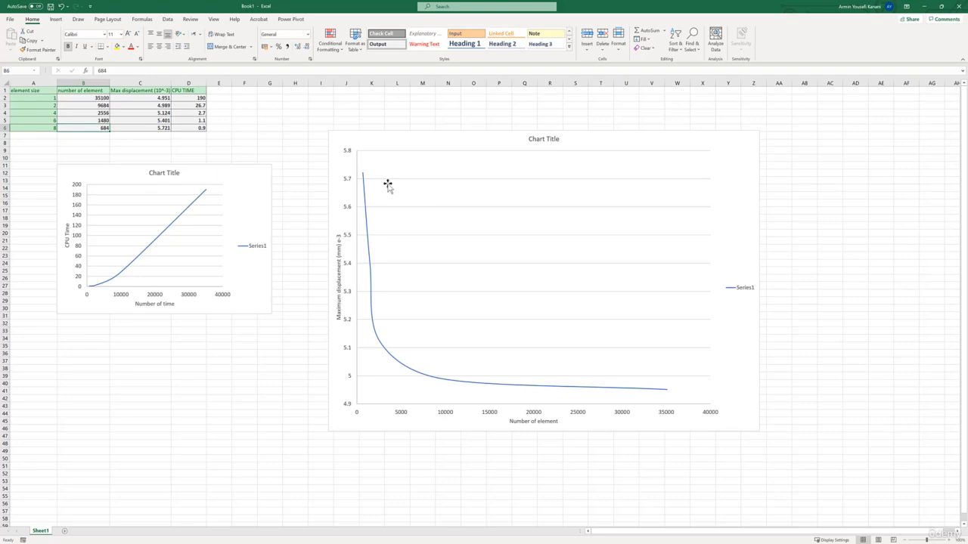
mouse_move(363, 177)
mouse_move(510, 389)
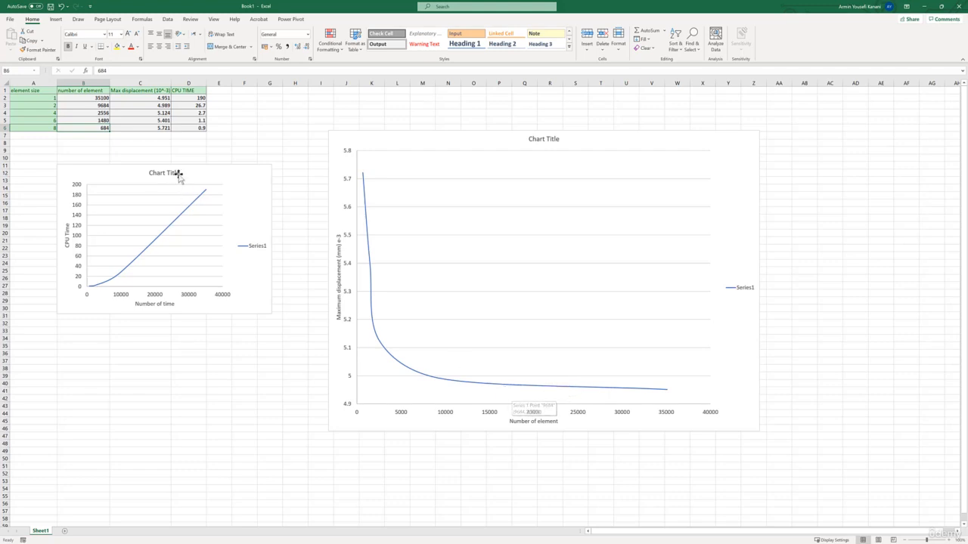
click(50, 113)
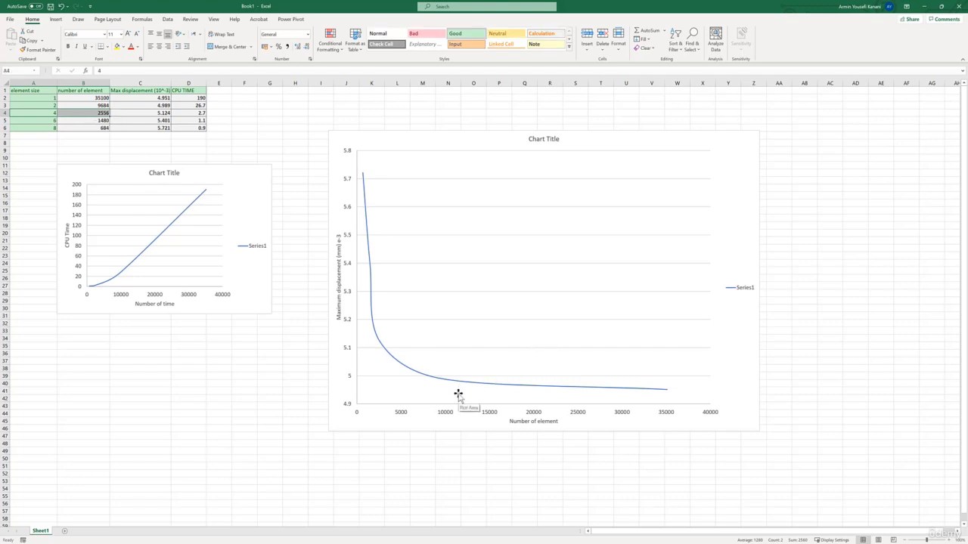
click(90, 106)
drag(149, 107, 149, 107)
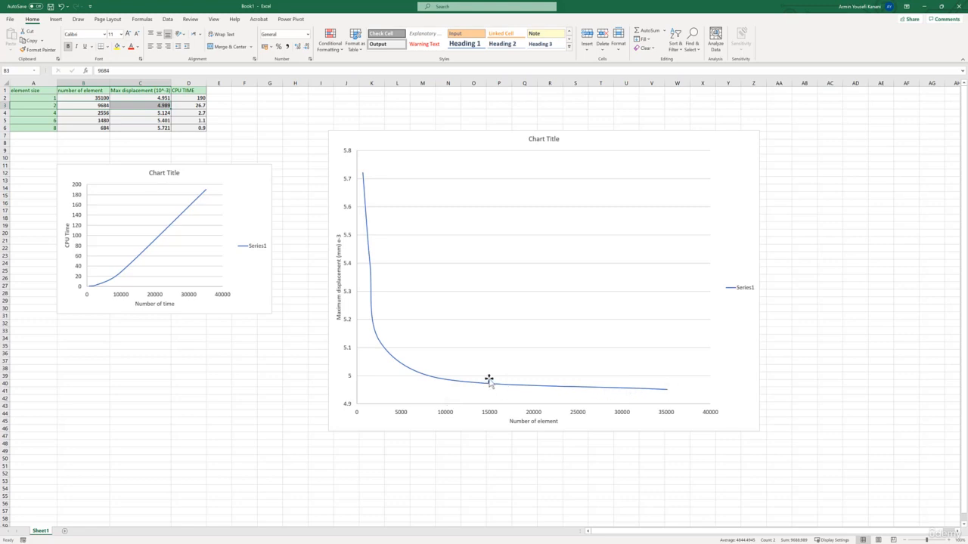
- Draw an ellipse about 16.3 cm wide and 2.75 cm high over the flat part of the maximum displacement curve
click(56, 19)
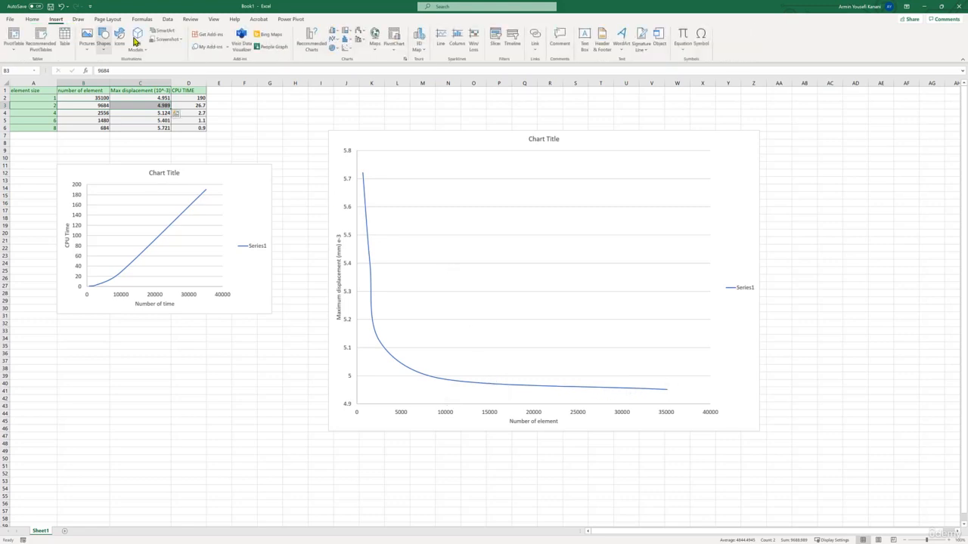
click(102, 45)
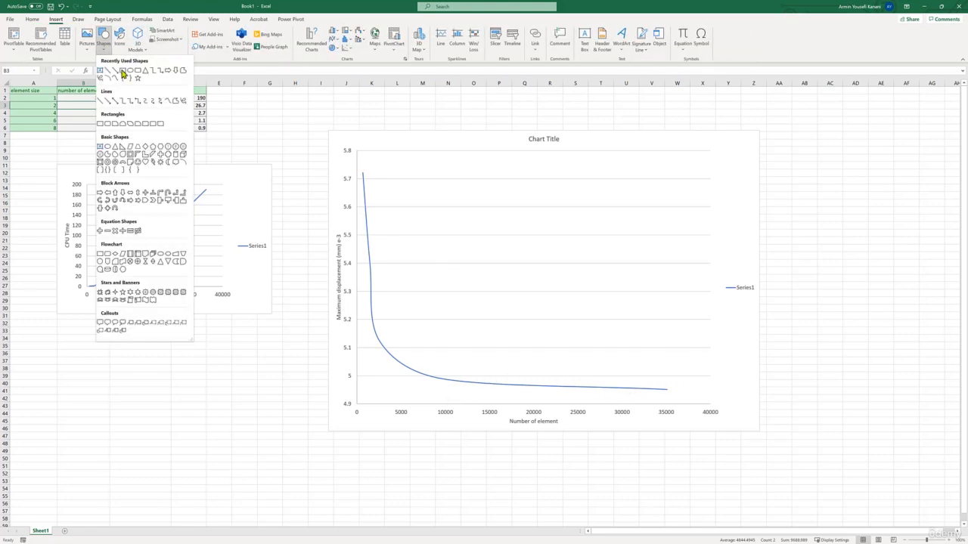
click(132, 74)
mouse_move(440, 353)
mouse_down()
mouse_move(683, 406)
mouse_move(674, 412)
mouse_up()
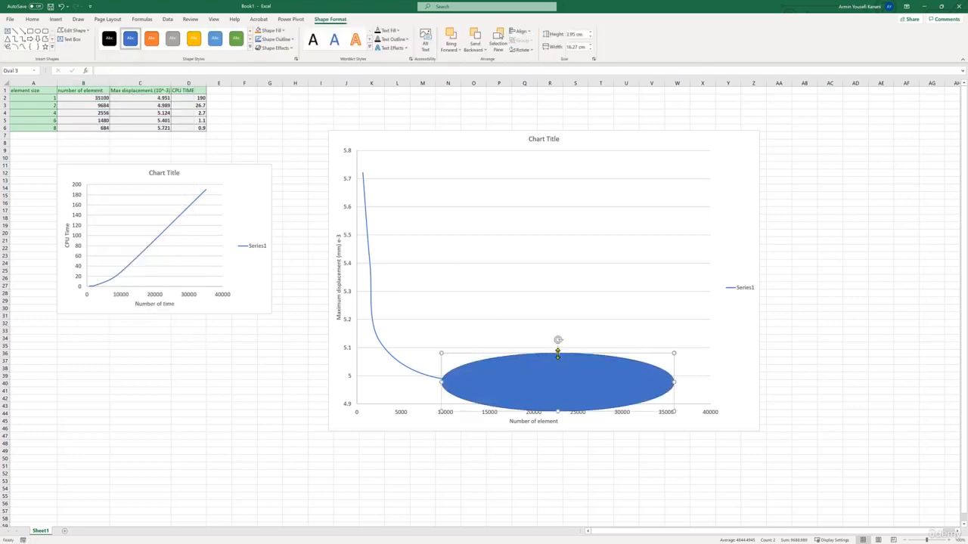
drag(558, 353, 558, 366)
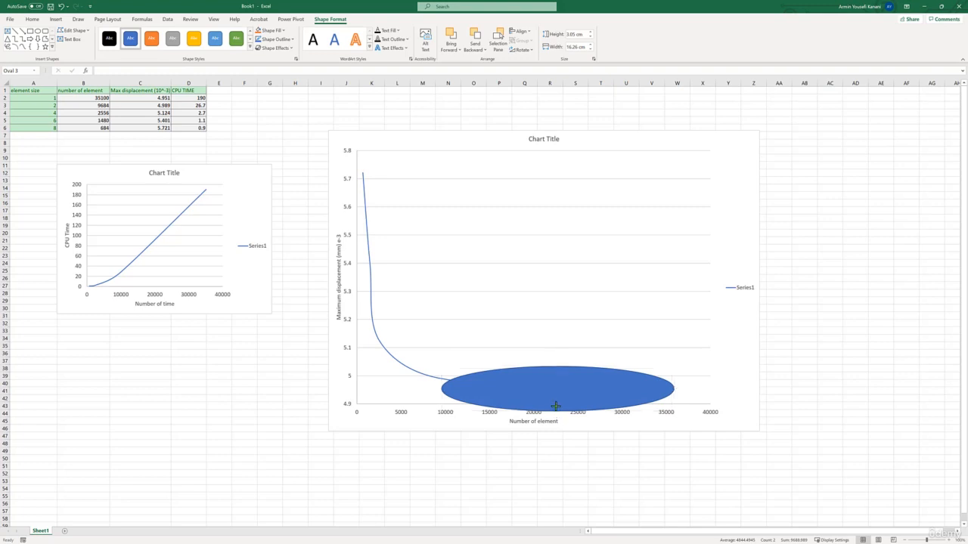
drag(558, 413, 558, 407)
- Give the ellipse a thin black outline with no fill and widen it to about 16.6 cm
click(251, 48)
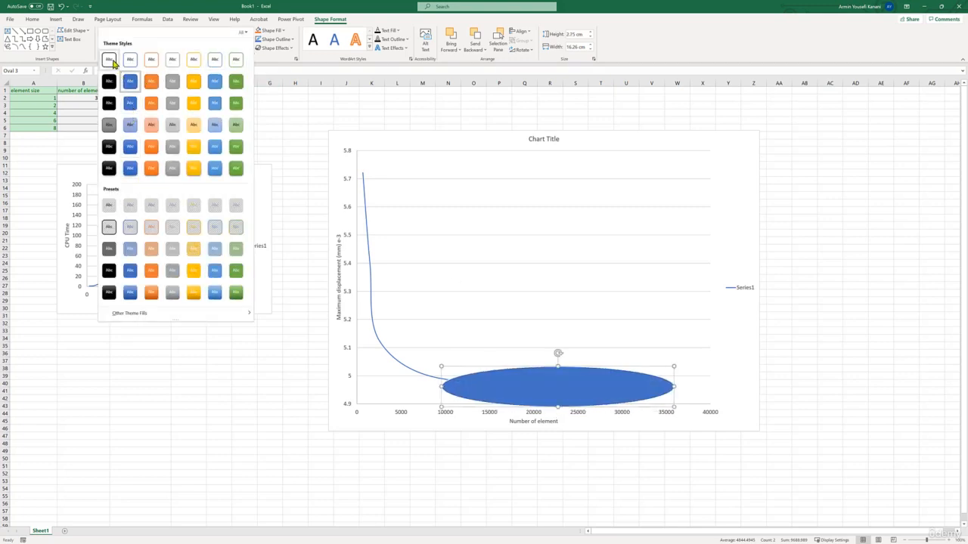
click(109, 59)
click(275, 34)
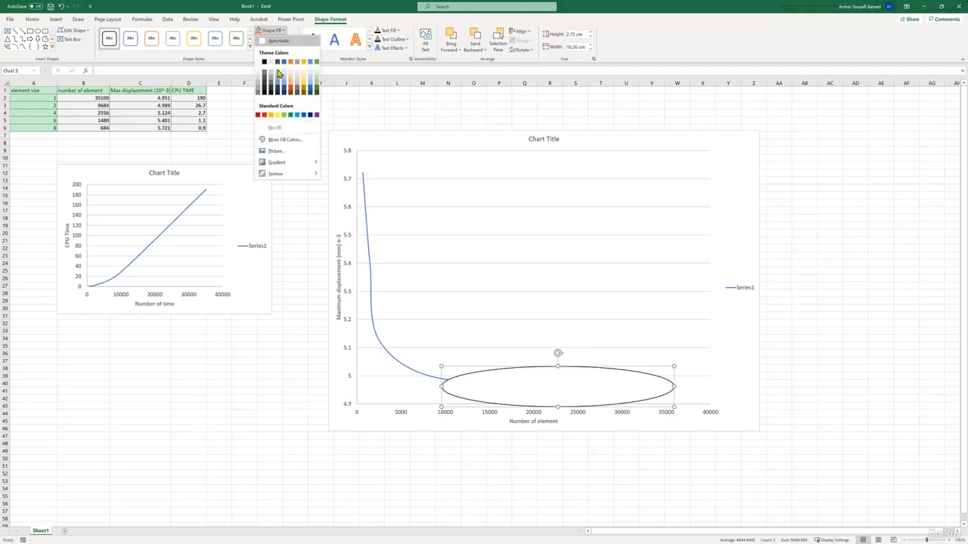
click(282, 128)
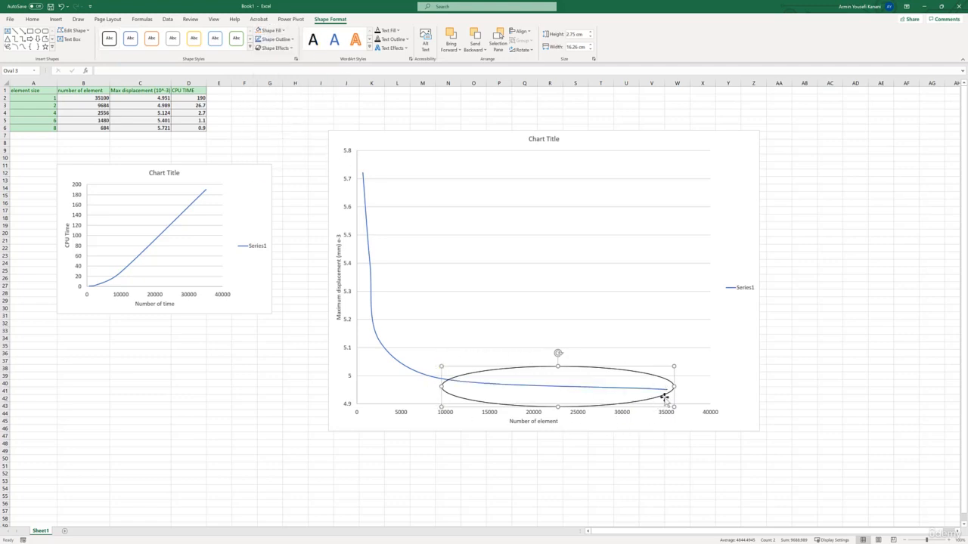
drag(442, 386, 435, 386)
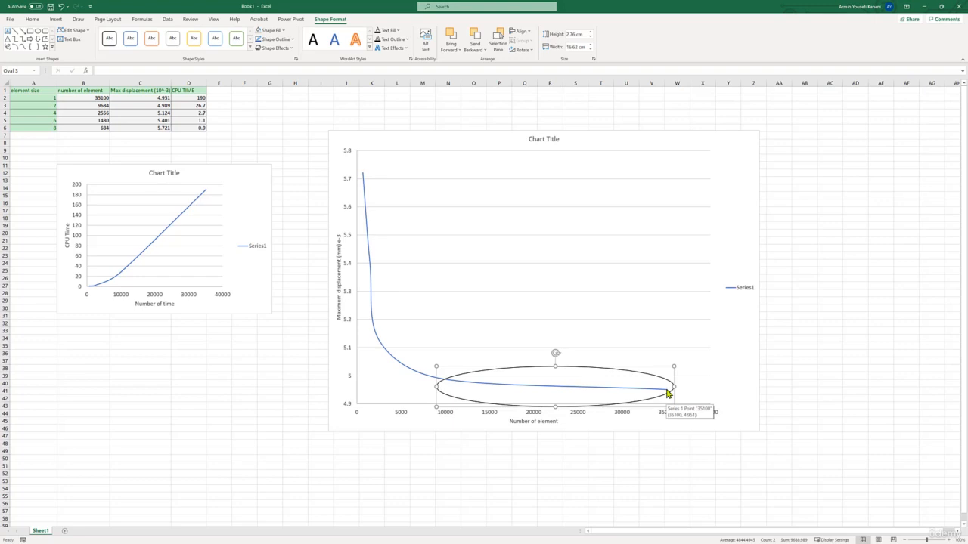
- Enlarge the CPU time chart to about the height of the displacement chart and move it away from that chart
click(258, 225)
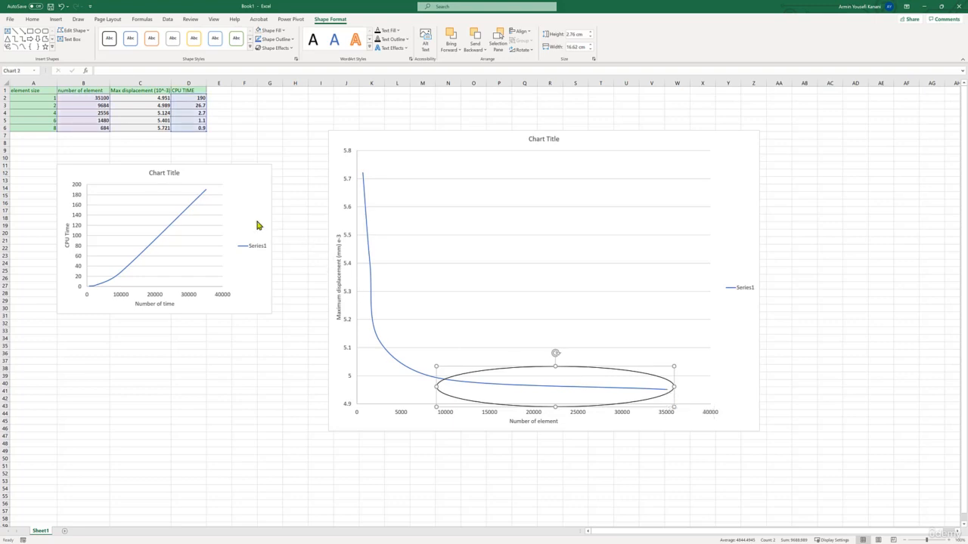
drag(274, 315, 368, 428)
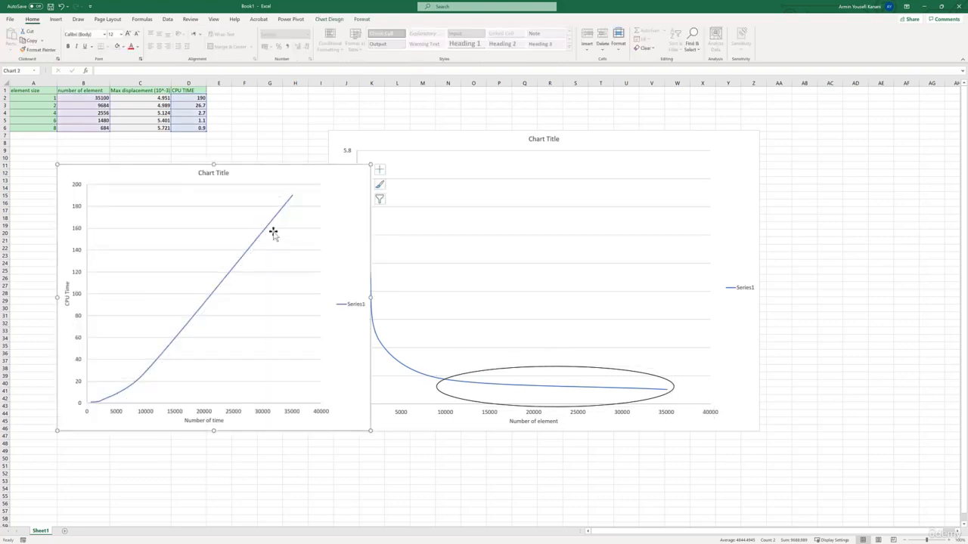
drag(285, 172, 257, 176)
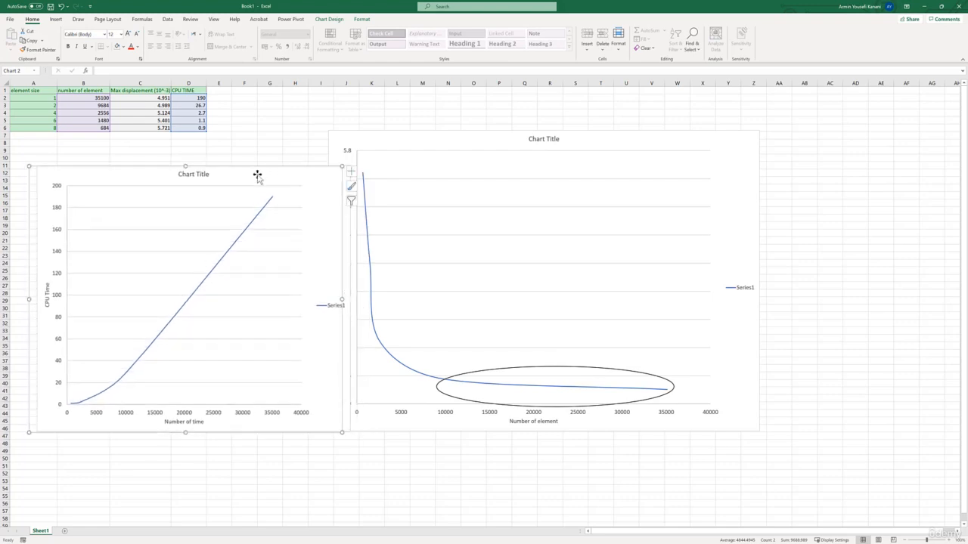
- Compare the CPU times in D2 and D6 for the 1 mm and 8 mm element sizes
click(191, 128)
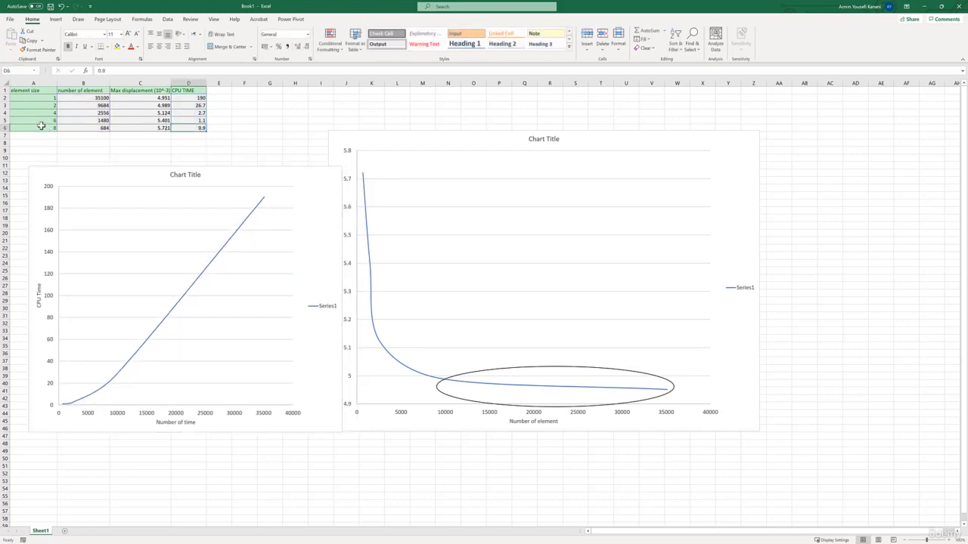
drag(41, 126, 197, 129)
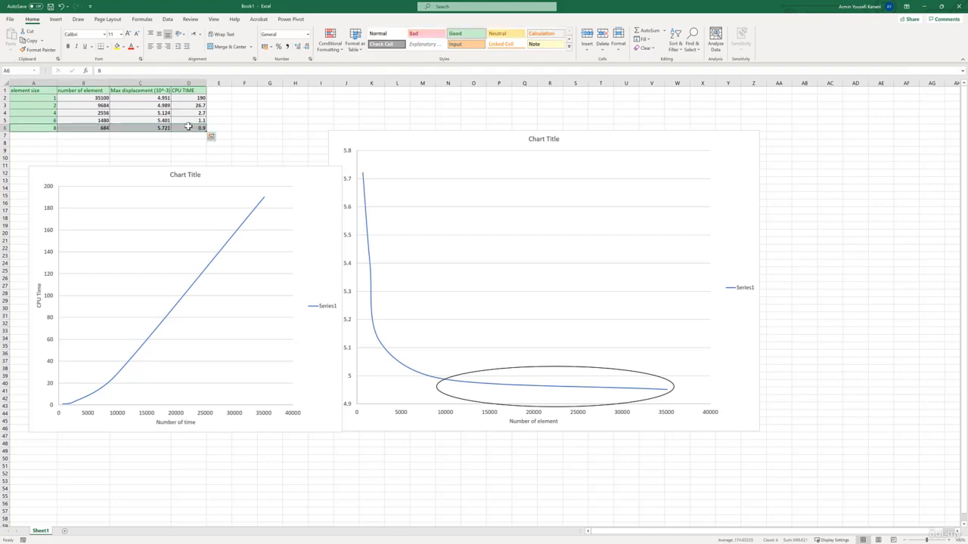
click(47, 99)
drag(198, 127, 195, 99)
click(195, 127)
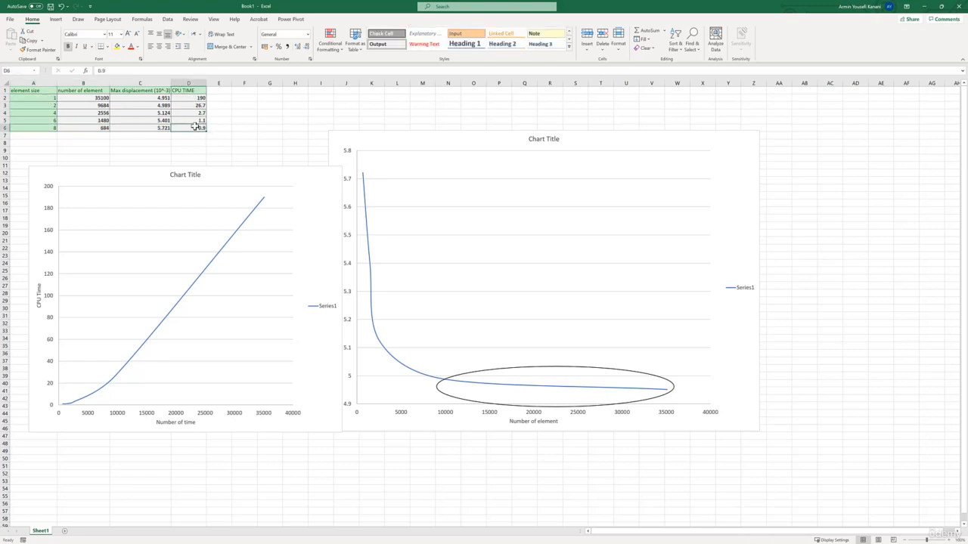
click(194, 97)
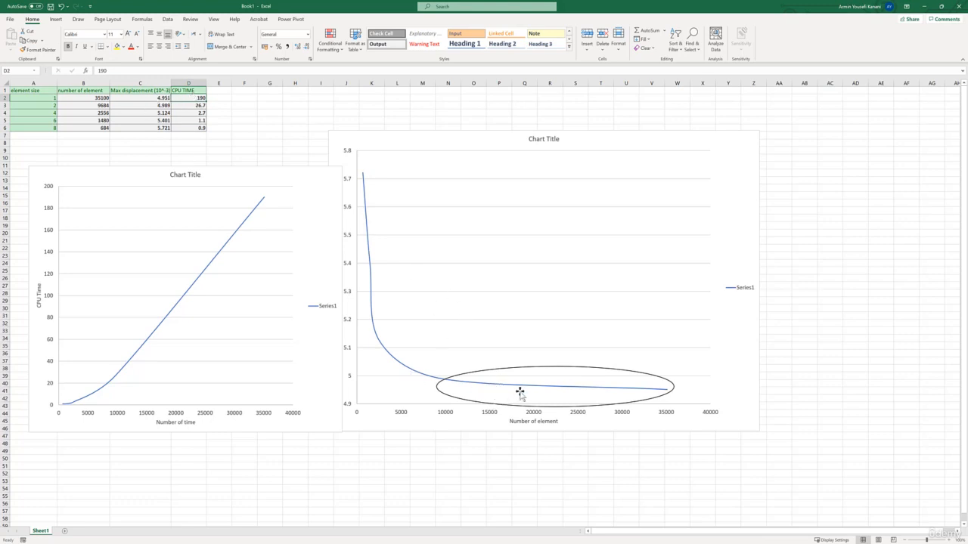
- Stretch the ellipse slightly further toward the bend of the maximum displacement curve
click(438, 385)
drag(437, 388, 432, 388)
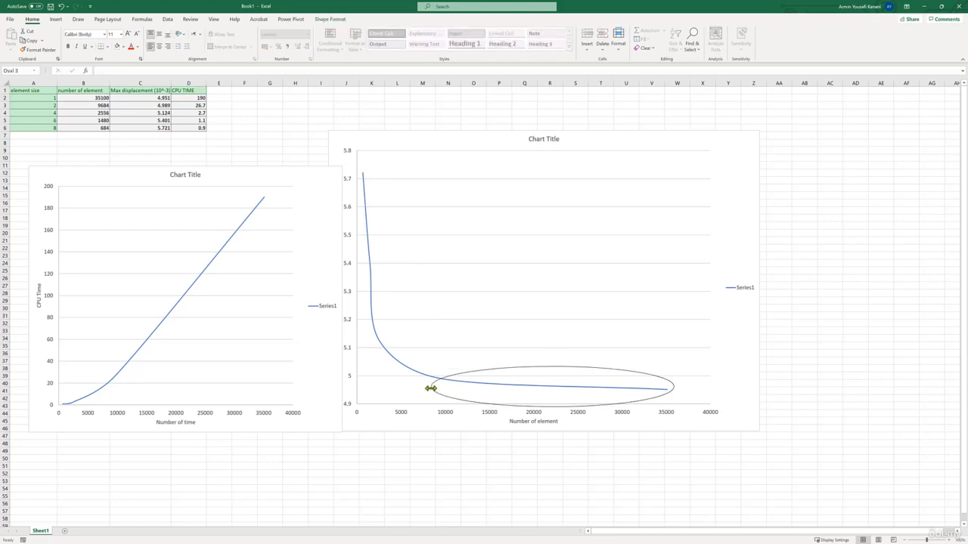
- Compare the maximum displacement, element size and CPU time of the 1 mm and 2 mm rows
click(157, 105)
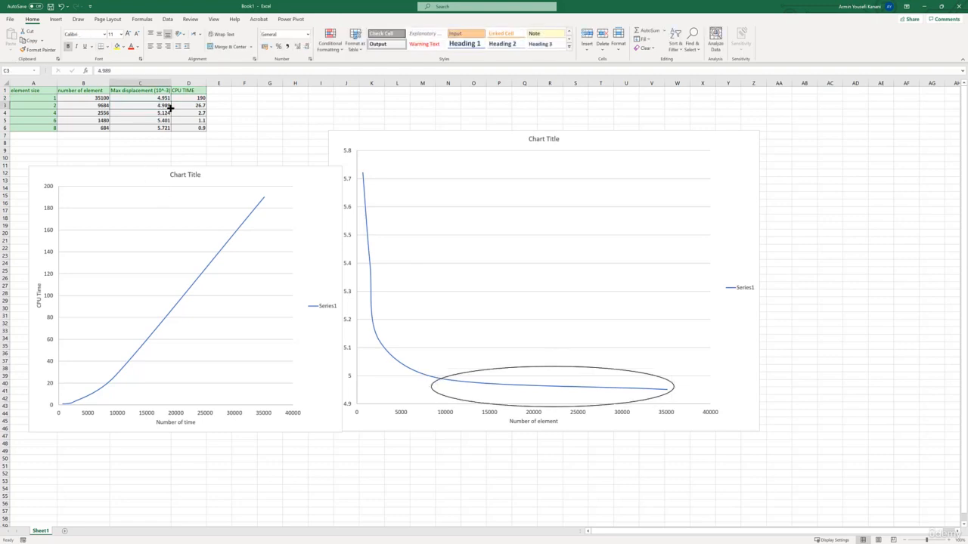
click(152, 98)
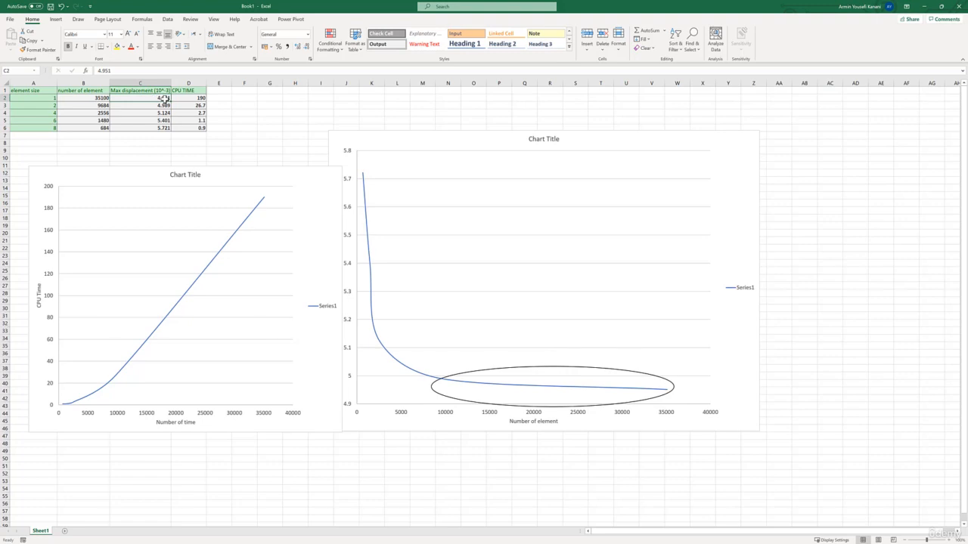
drag(160, 98, 158, 106)
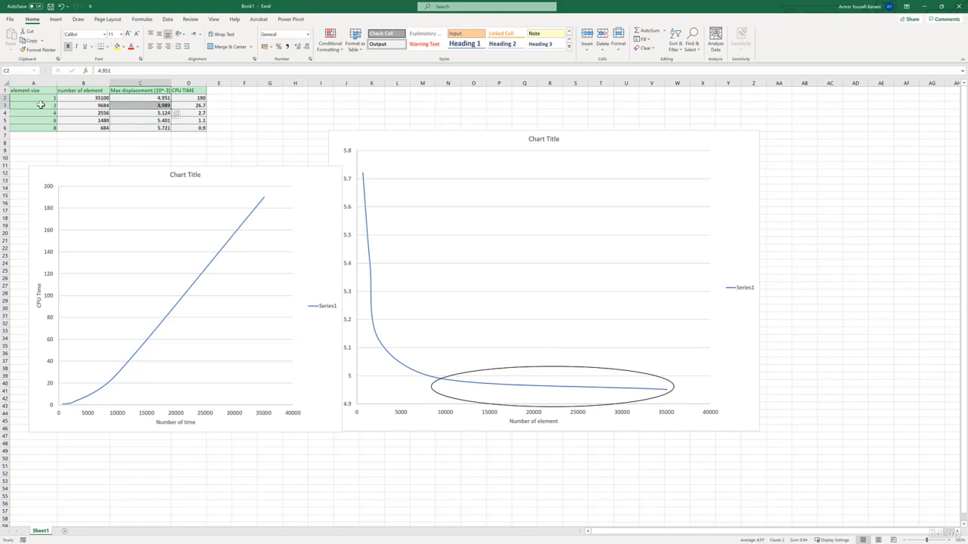
drag(38, 106, 36, 98)
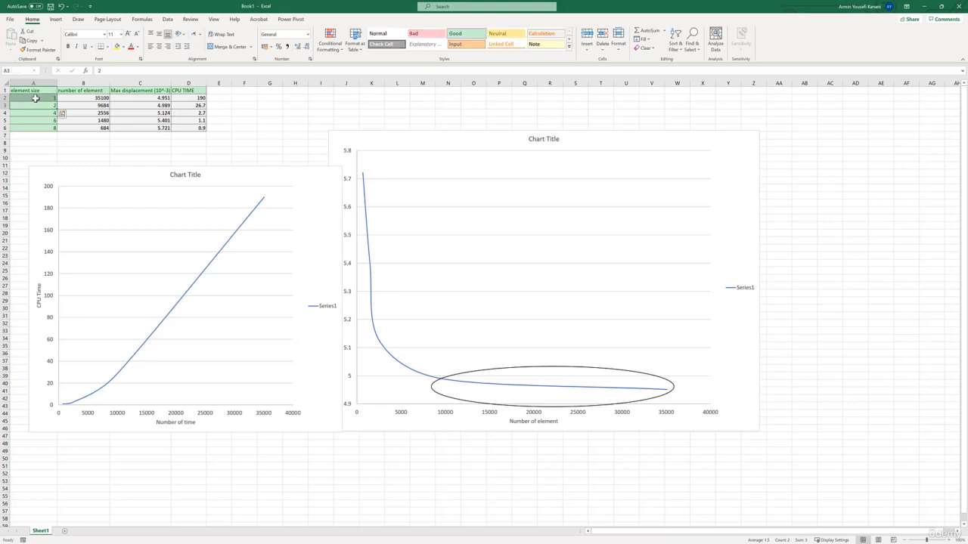
drag(200, 106, 199, 98)
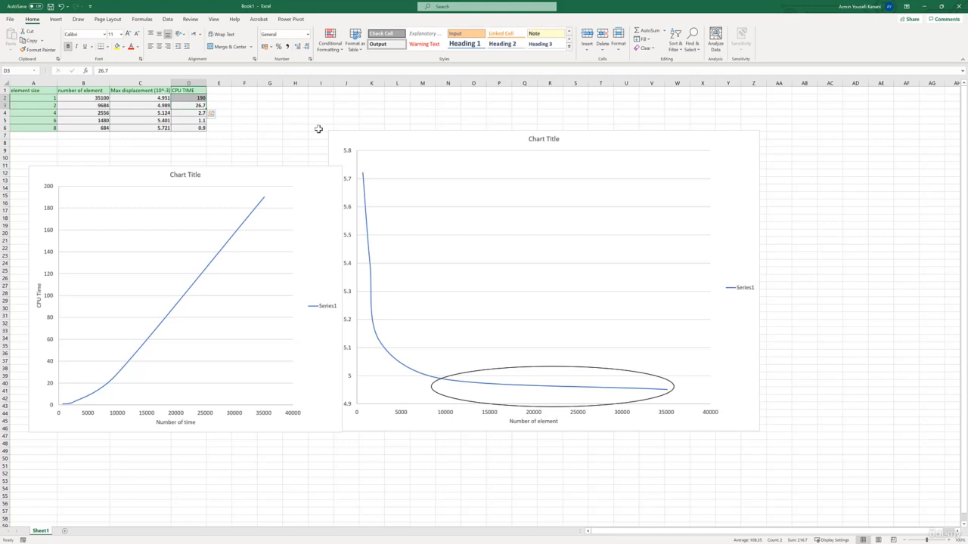
click(240, 104)
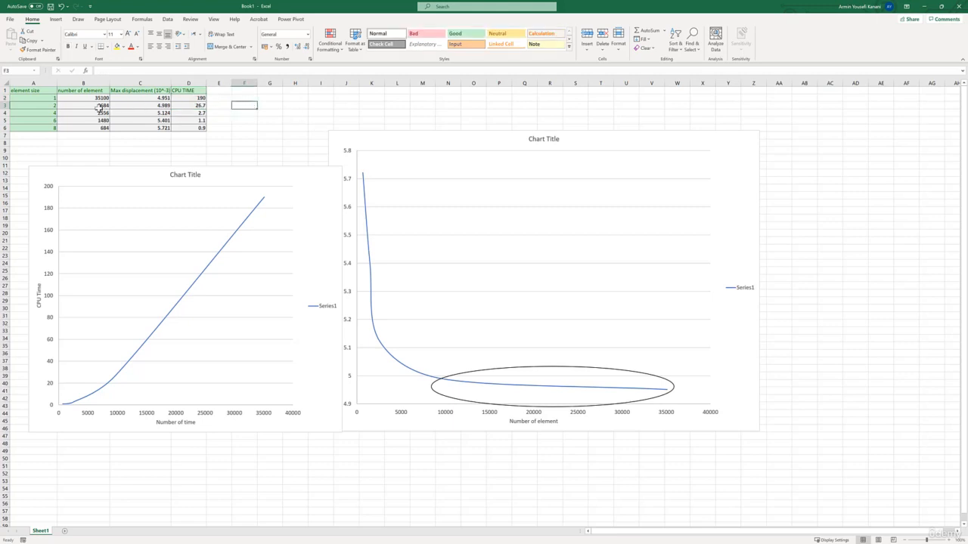
- Highlight cells B3:D3 of the 2 mm row with a yellow fill
drag(89, 108, 186, 107)
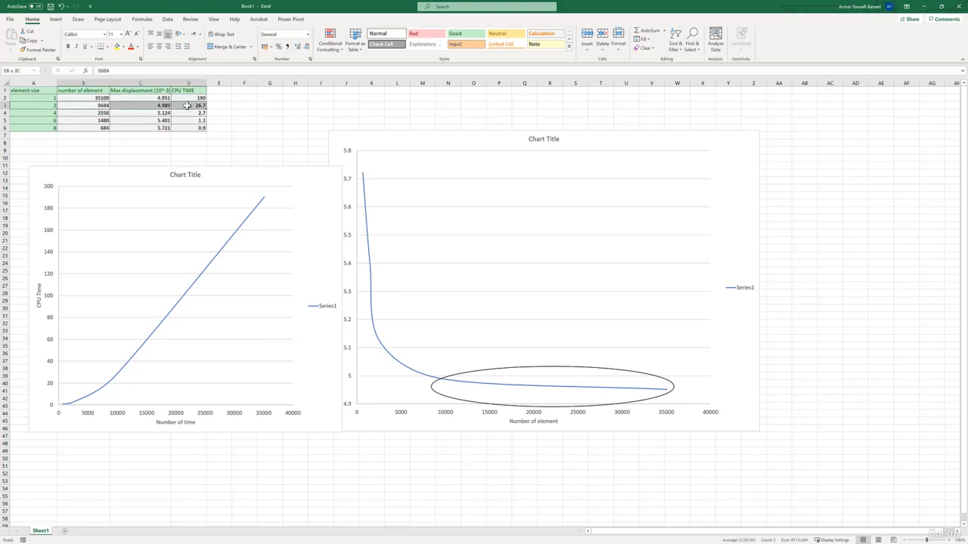
click(118, 47)
click(271, 120)
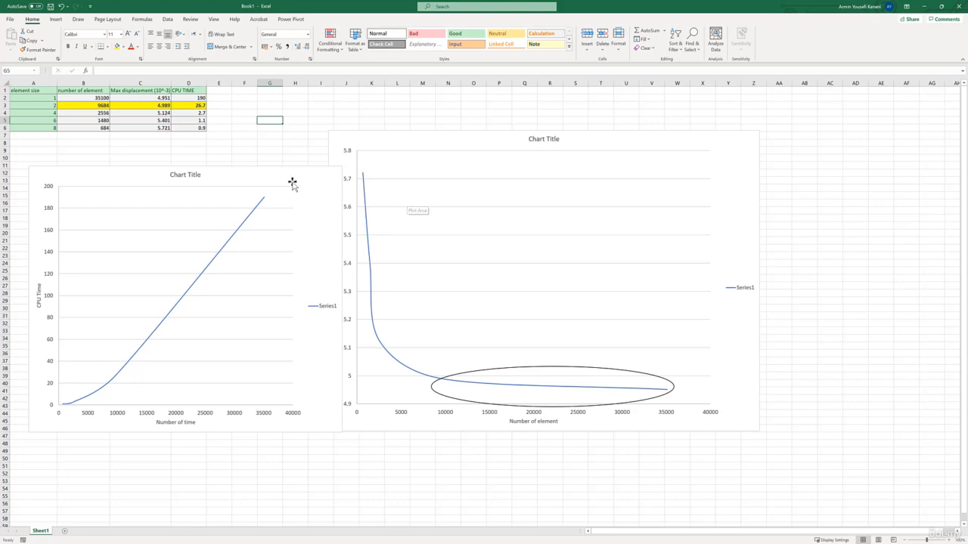
- Move the CPU time chart clear of the displacement chart's vertical axis title and select the 2 mm row A3:D3
drag(298, 177, 288, 173)
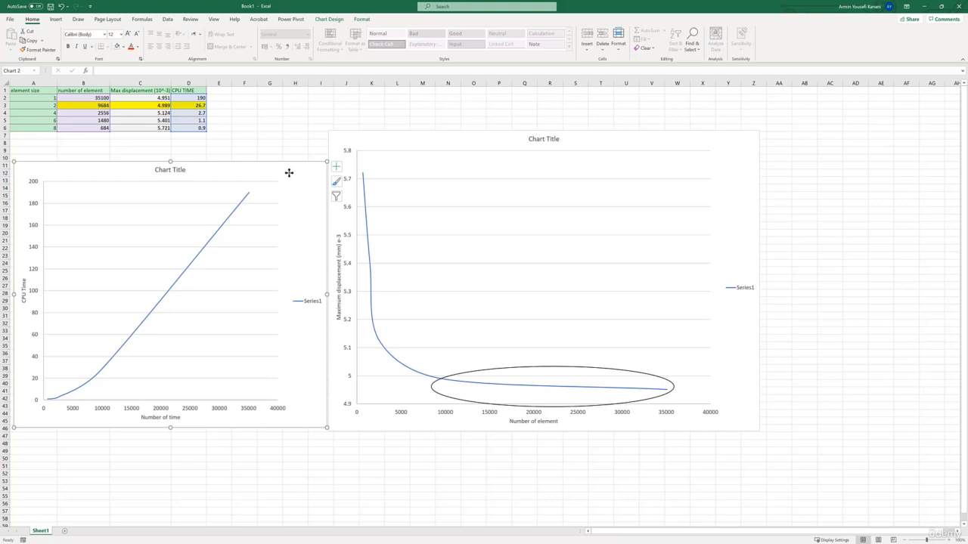
click(261, 136)
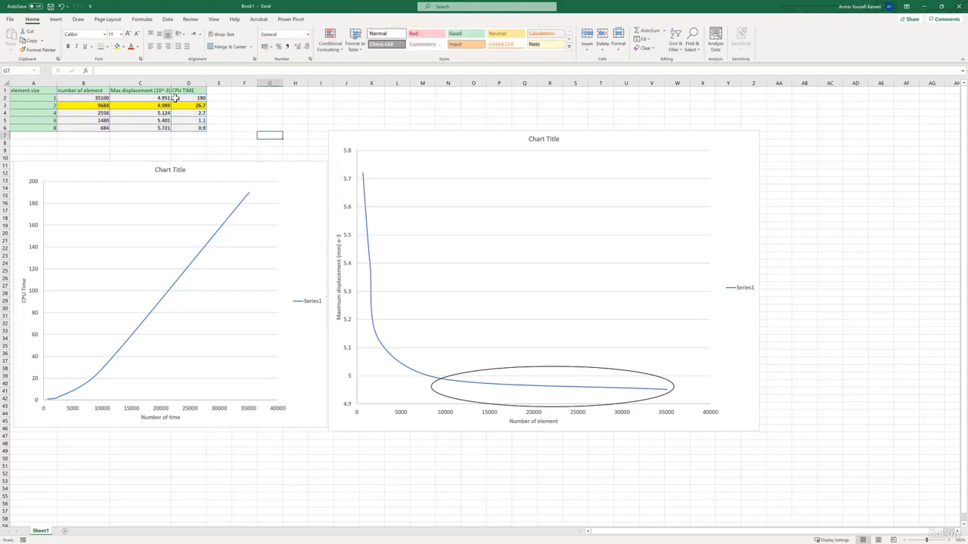
click(199, 98)
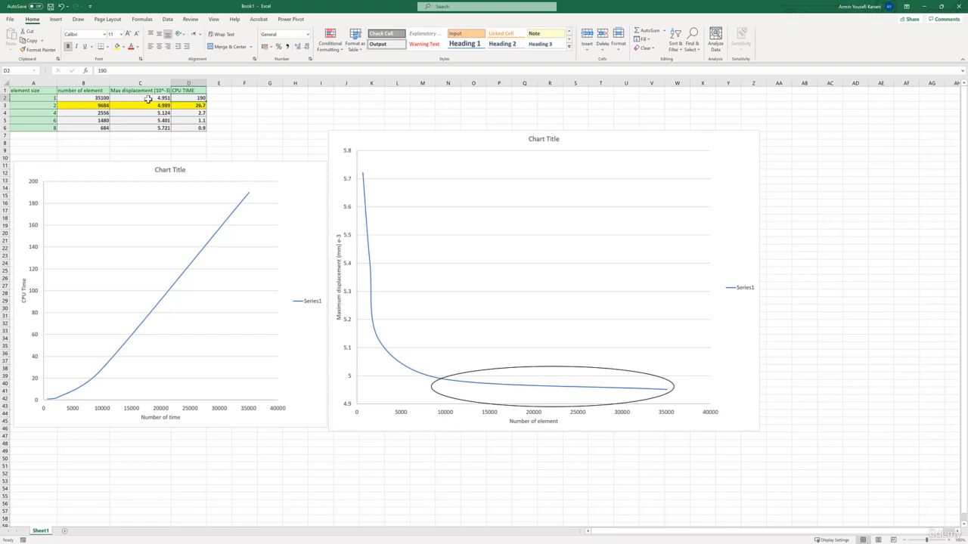
drag(36, 106, 191, 106)
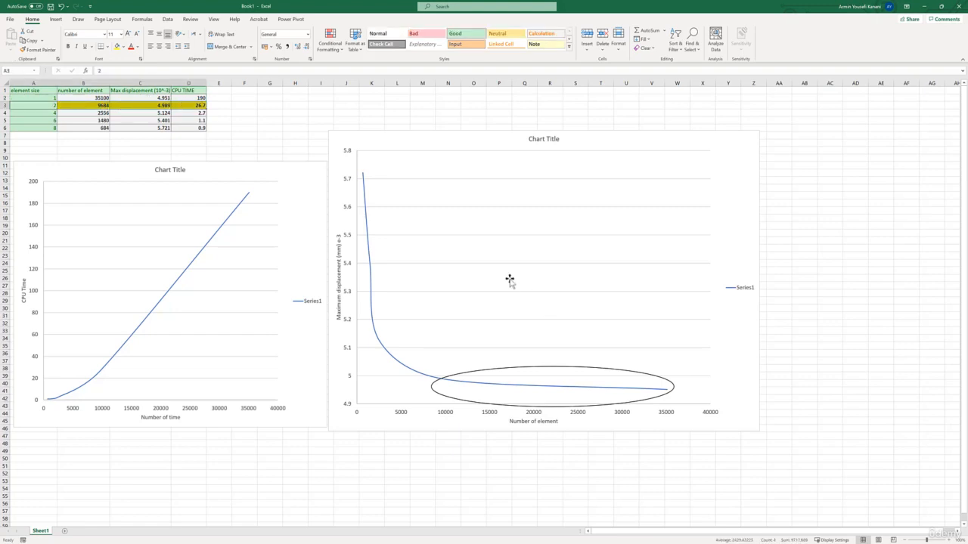
- Shift the maximum displacement chart slightly down and select the 1 mm CPU time in D2
click(425, 142)
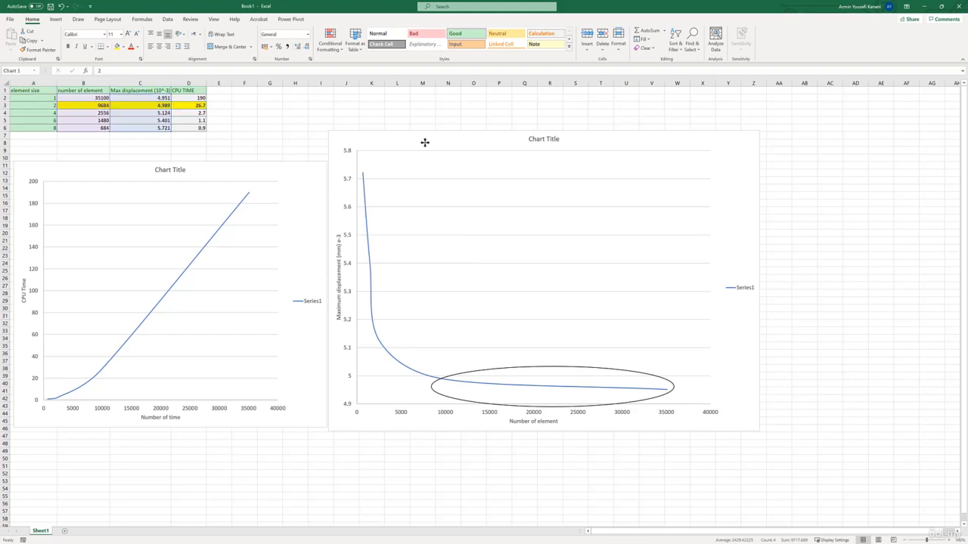
drag(425, 142, 424, 145)
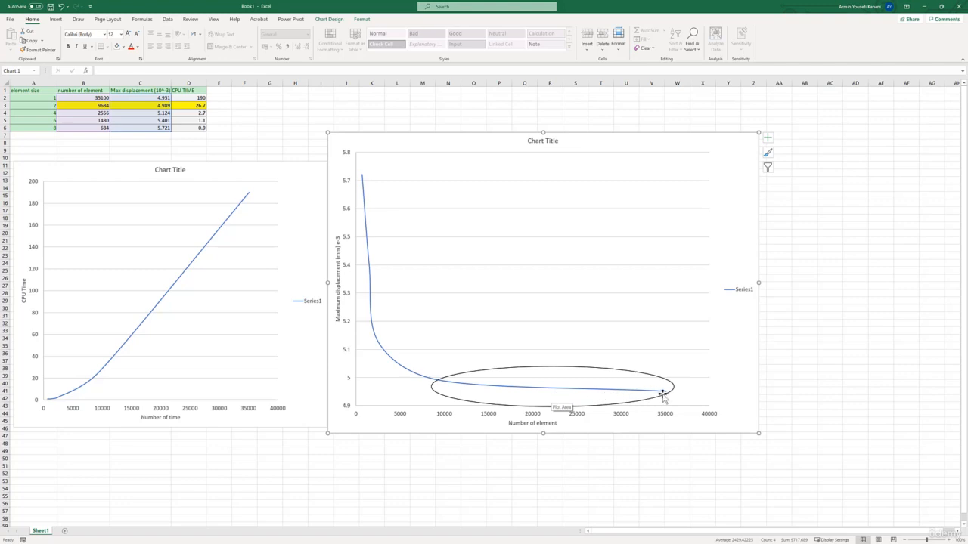
click(191, 97)
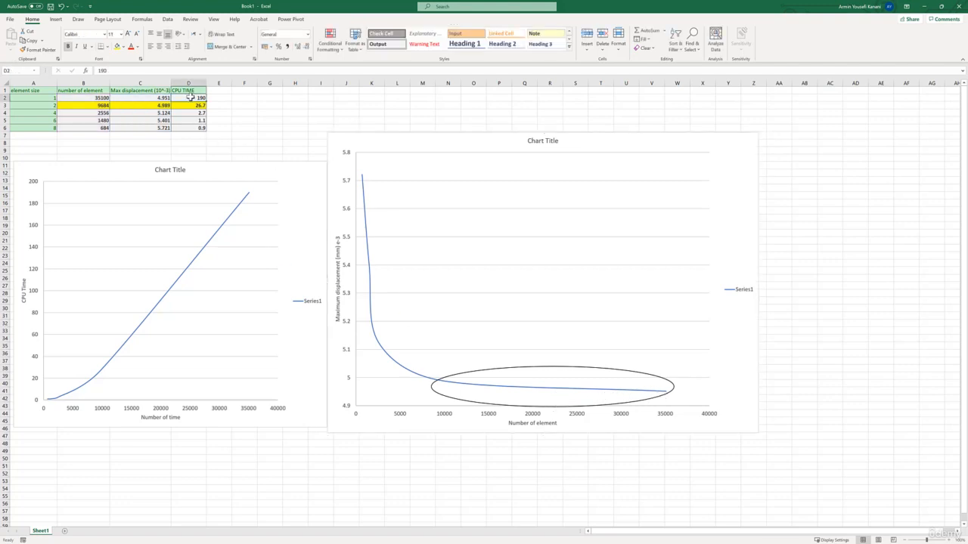